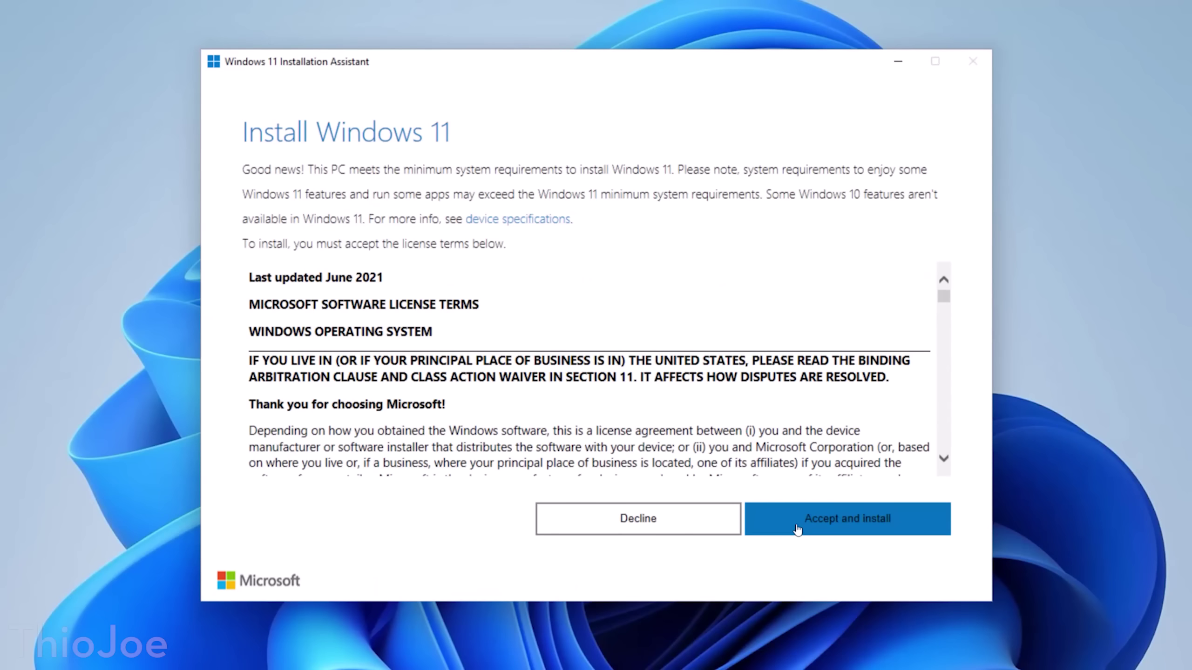
Download the Windows 11 Installation Assistant from the Microsoft website to start the update.
click(798, 530)
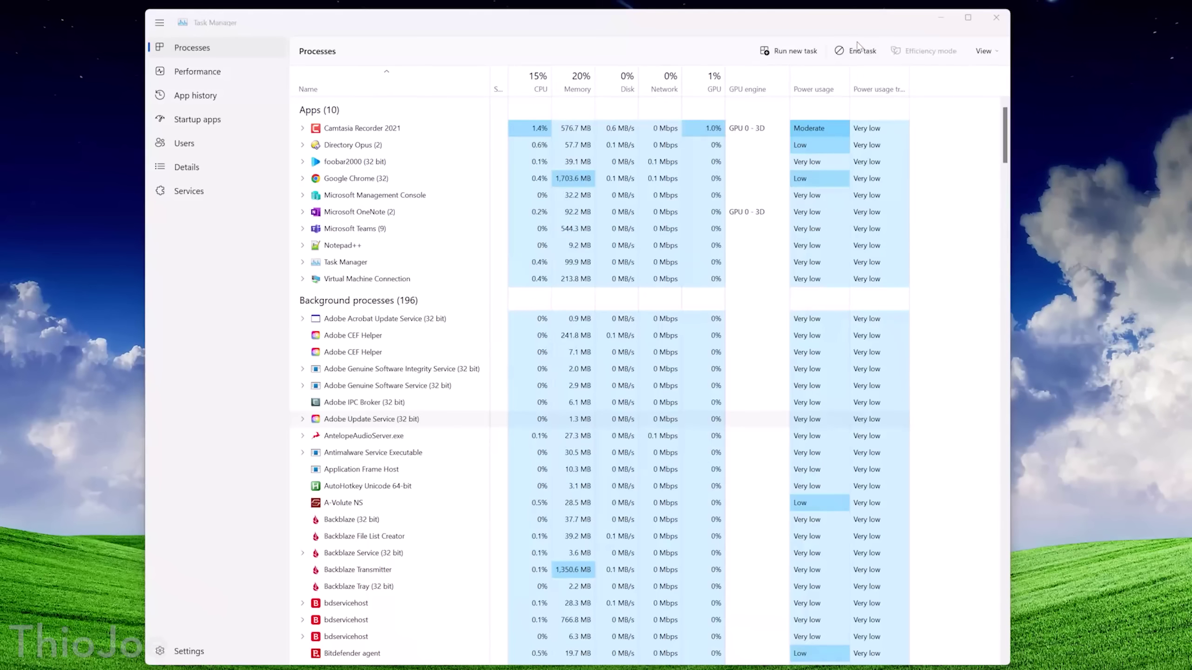
Flip through the old Task Manager's App history, Startup, Performance and Details pages.
click(845, 23)
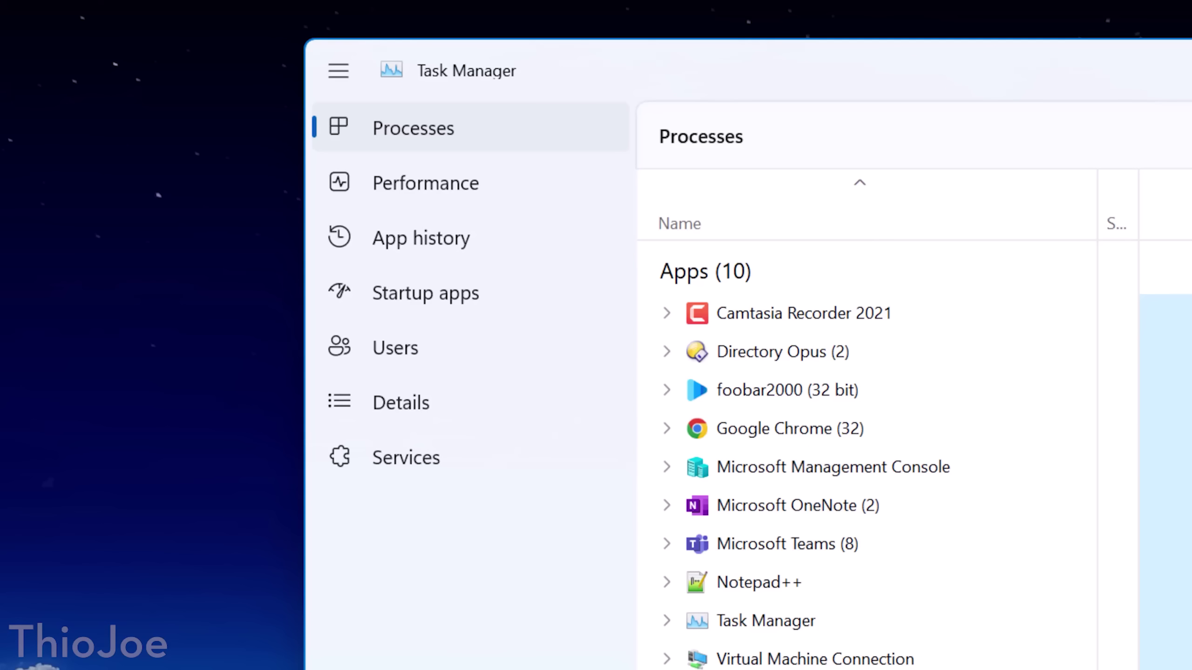
click(241, 104)
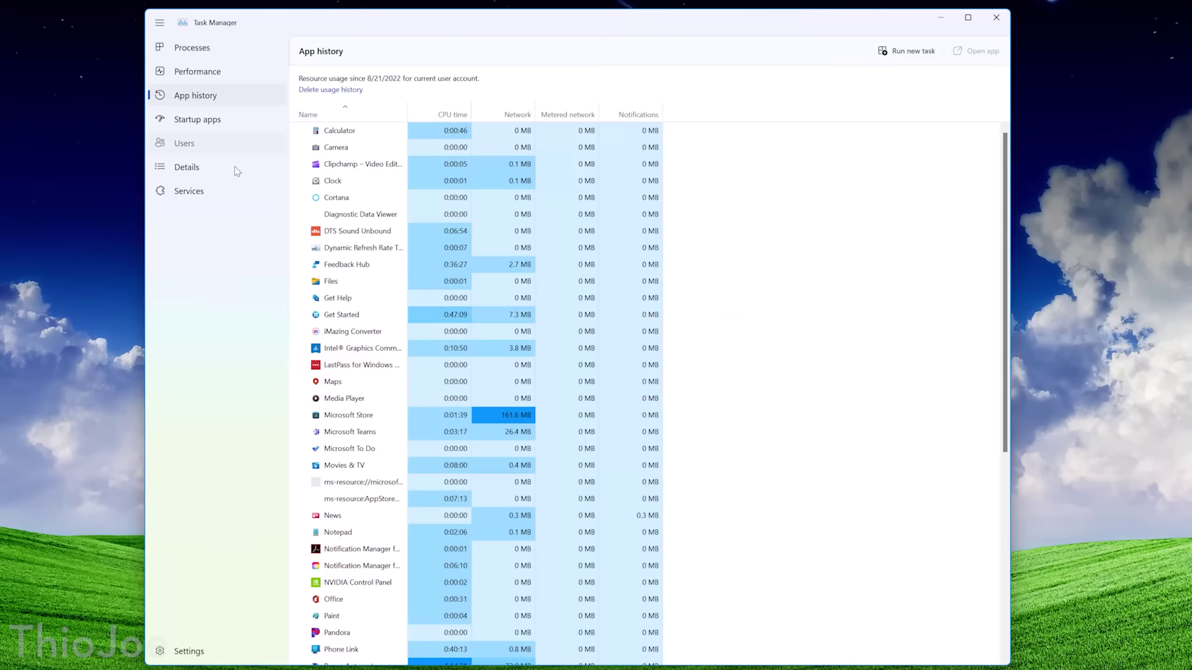
click(229, 123)
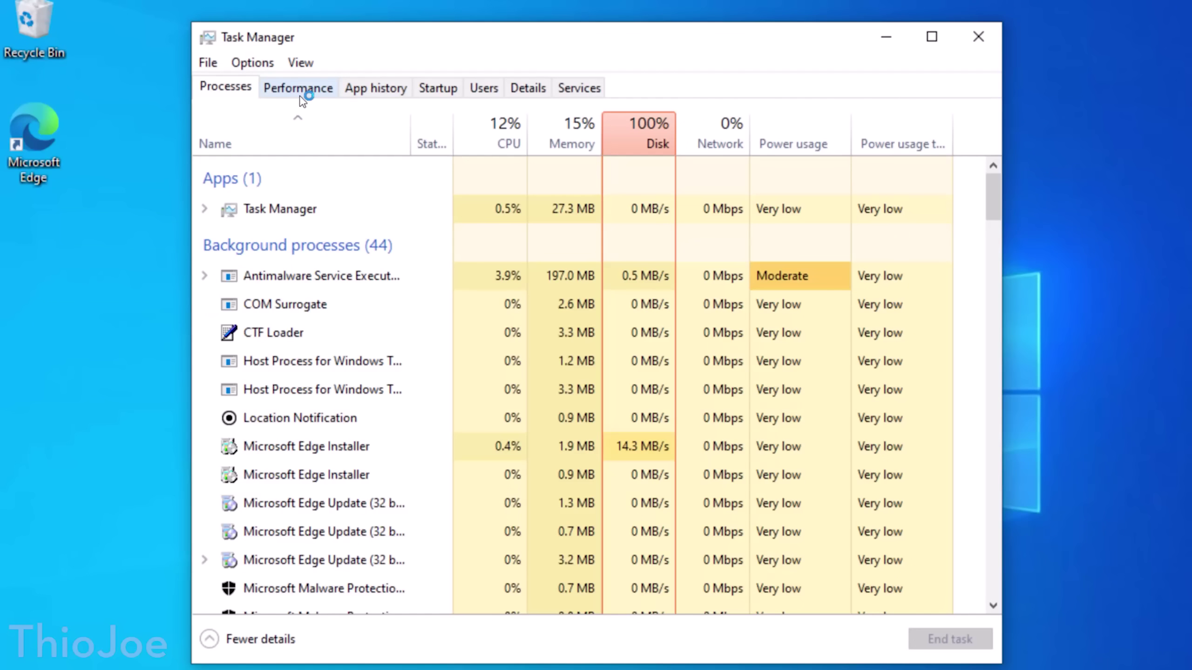
click(375, 88)
click(437, 88)
click(484, 88)
click(552, 94)
click(579, 88)
click(528, 88)
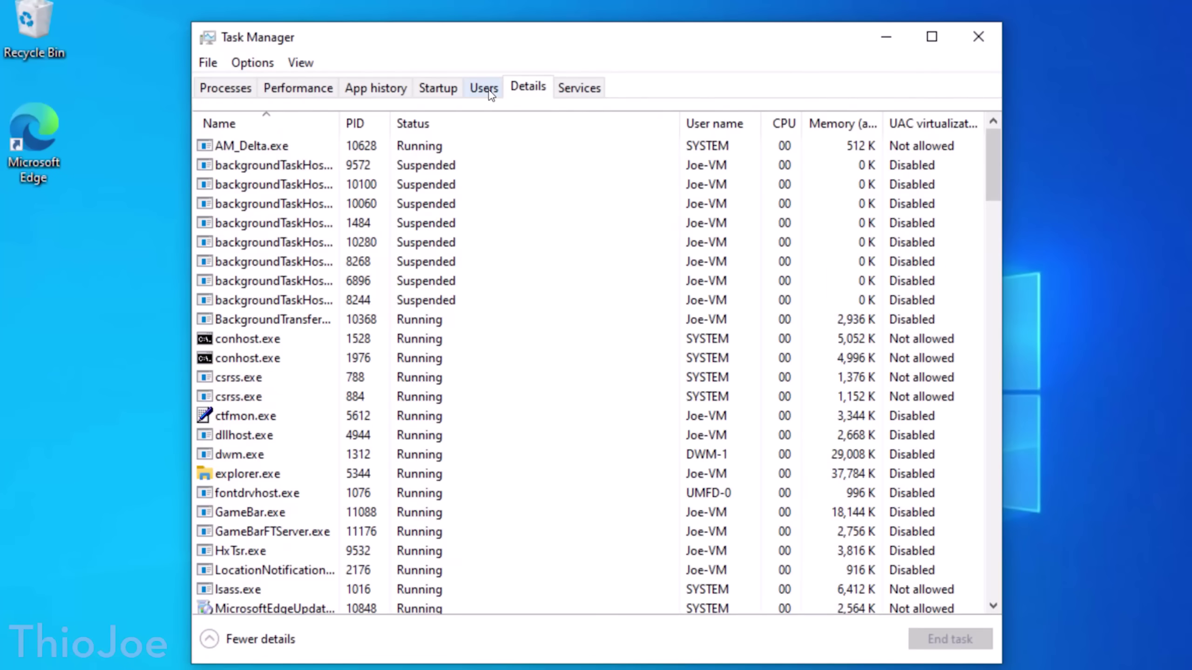
click(375, 88)
click(298, 88)
click(437, 88)
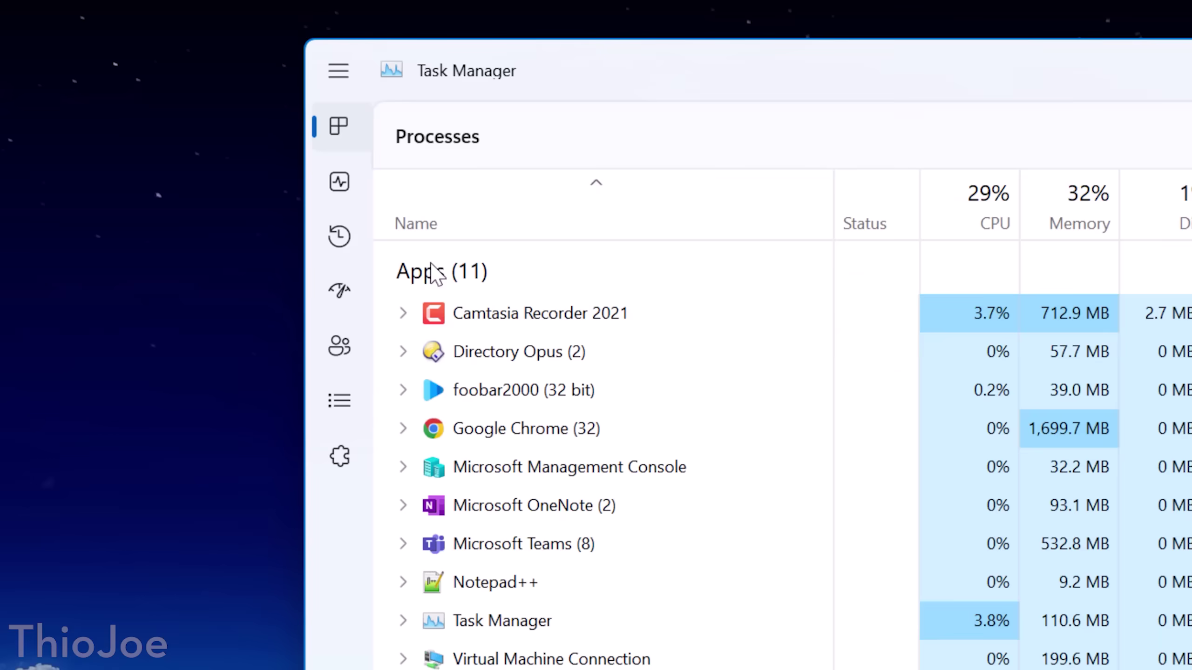
Browse the new Task Manager's Performance, Processes, App history, Startup and GPU views, ending on Details.
click(356, 194)
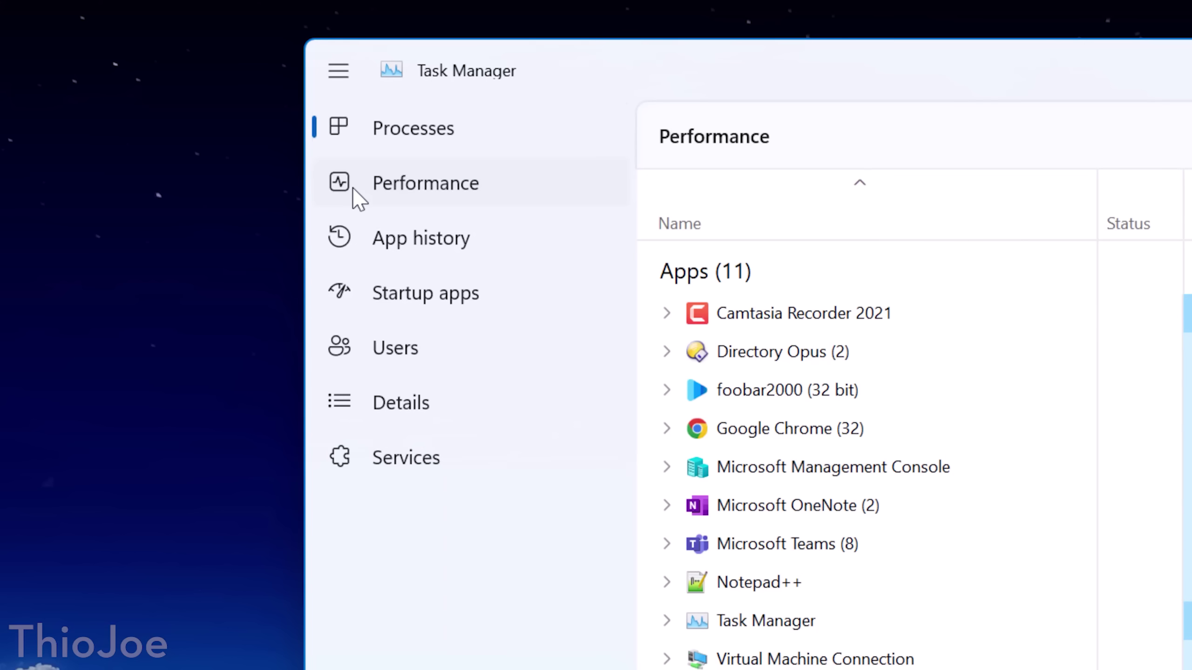
click(524, 146)
click(503, 181)
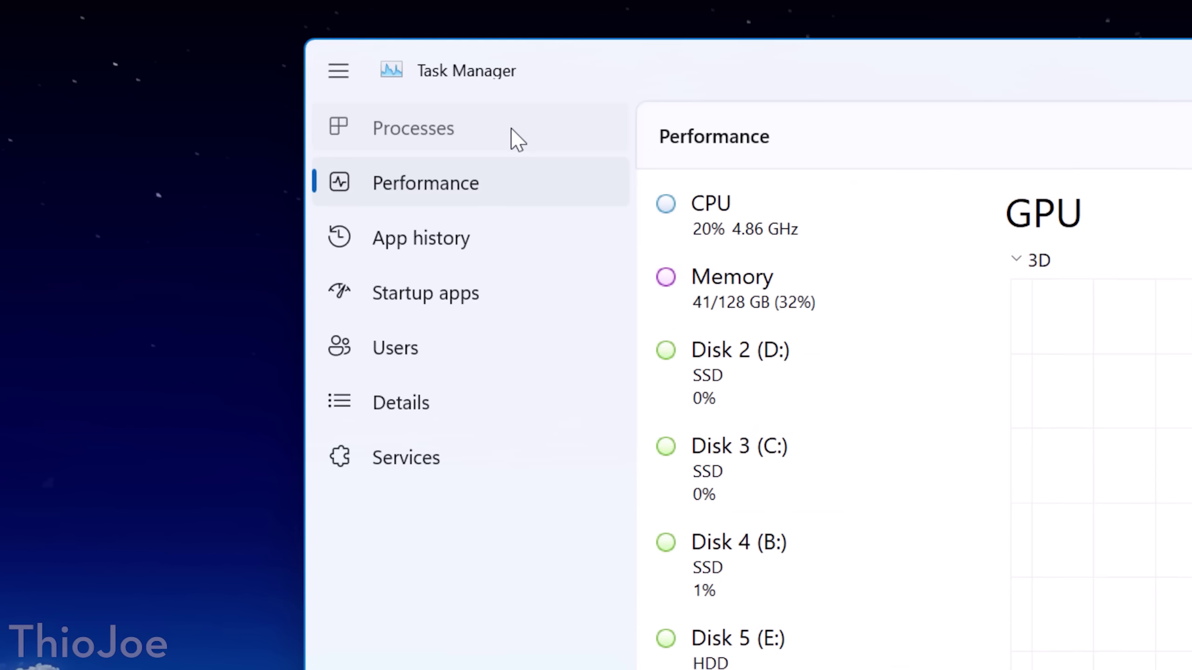
click(497, 127)
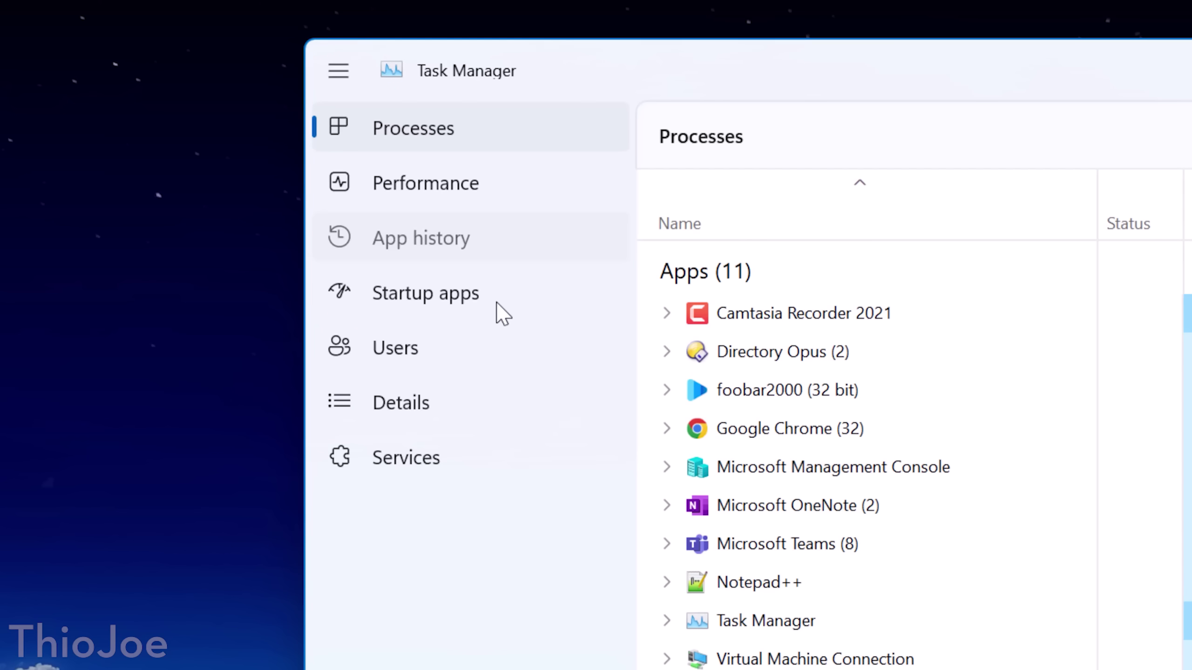
click(498, 237)
click(497, 293)
click(449, 187)
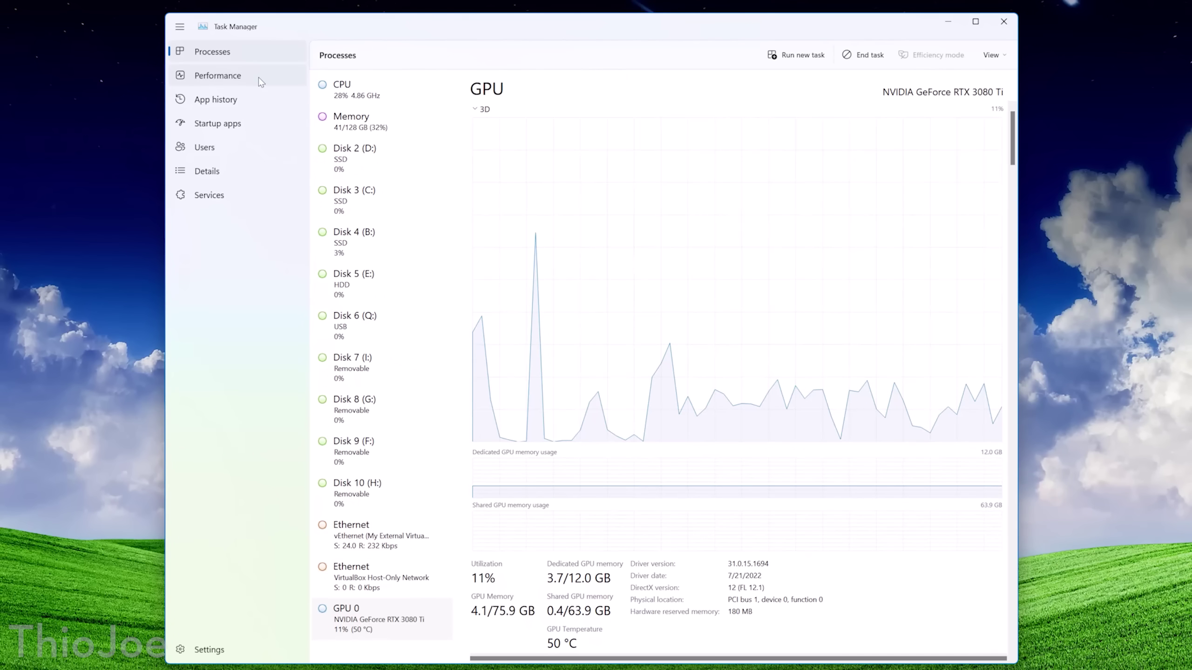
click(243, 177)
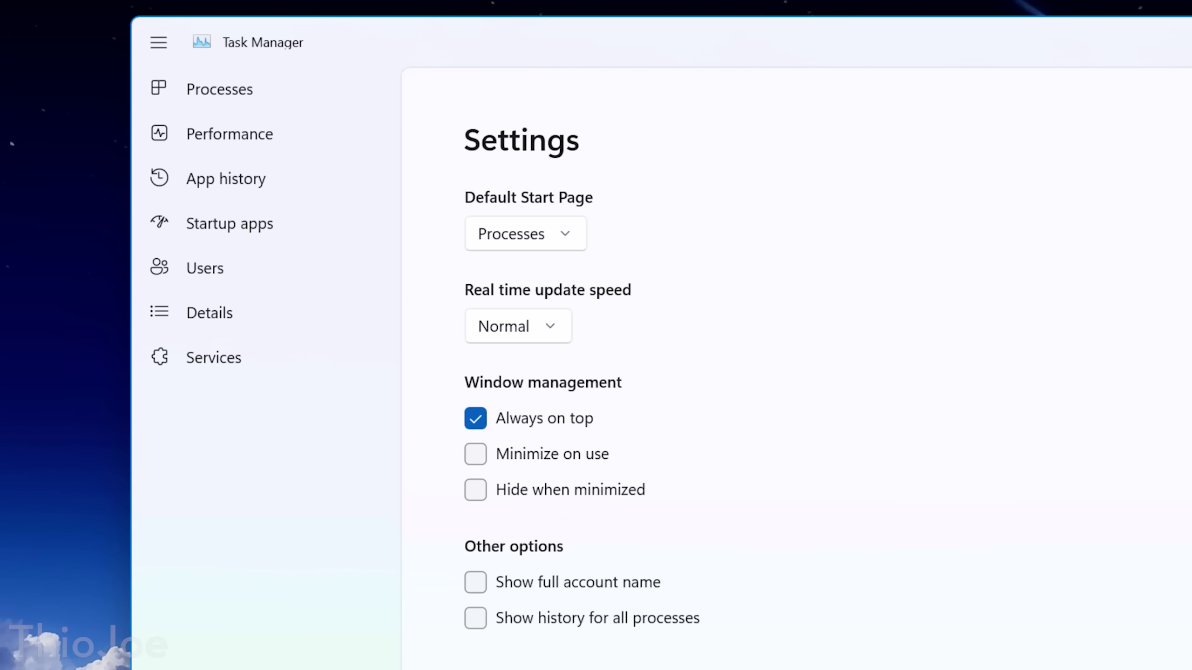
Keep Processes as the default start page and set real time update speed to High.
click(573, 244)
click(424, 281)
click(556, 330)
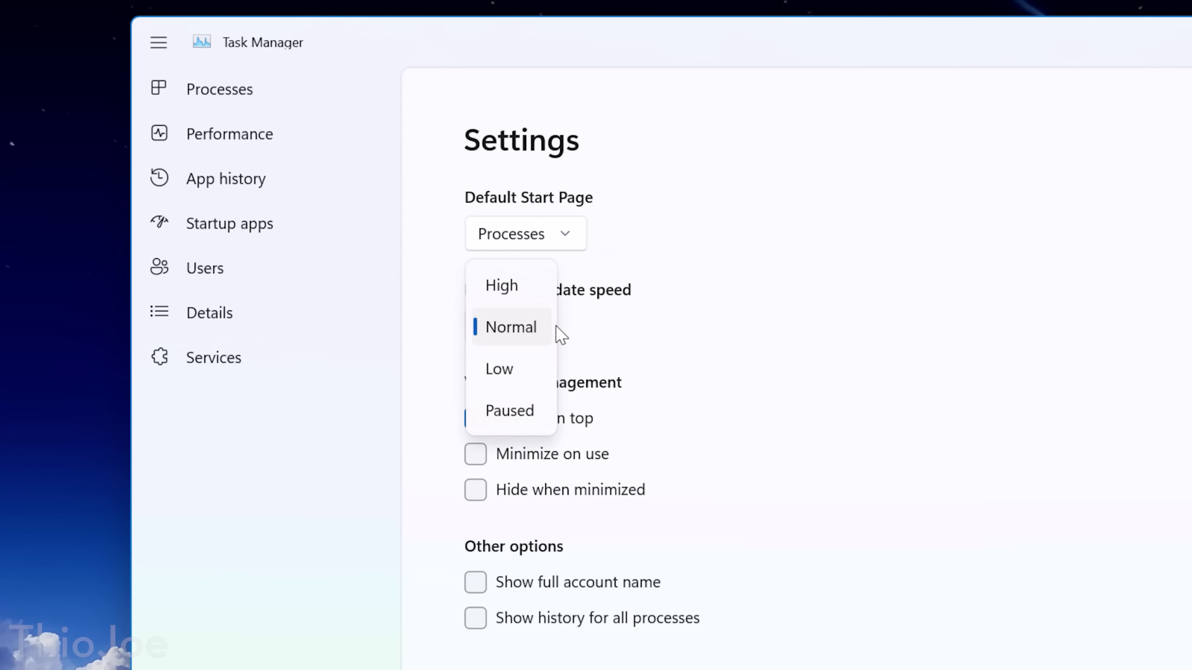
click(515, 288)
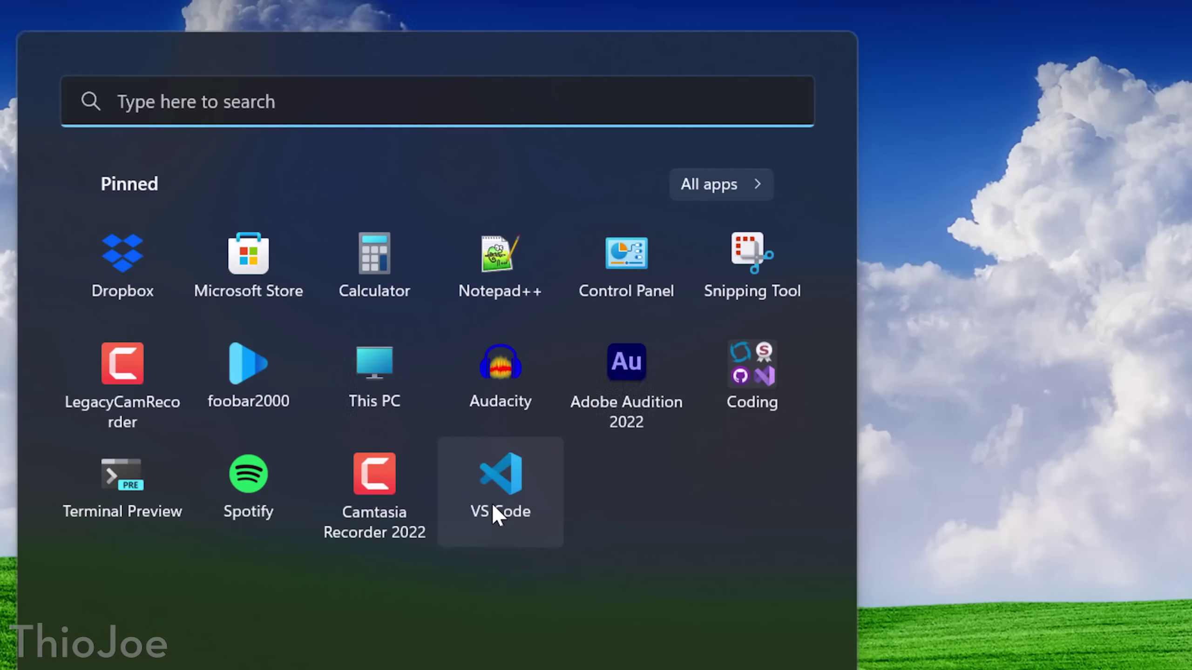
Move the VS Code pinned tile into the Coding folder, keeping the folder name Coding.
mouse_move(472, 521)
mouse_down()
mouse_move(523, 476)
mouse_move(744, 396)
mouse_up()
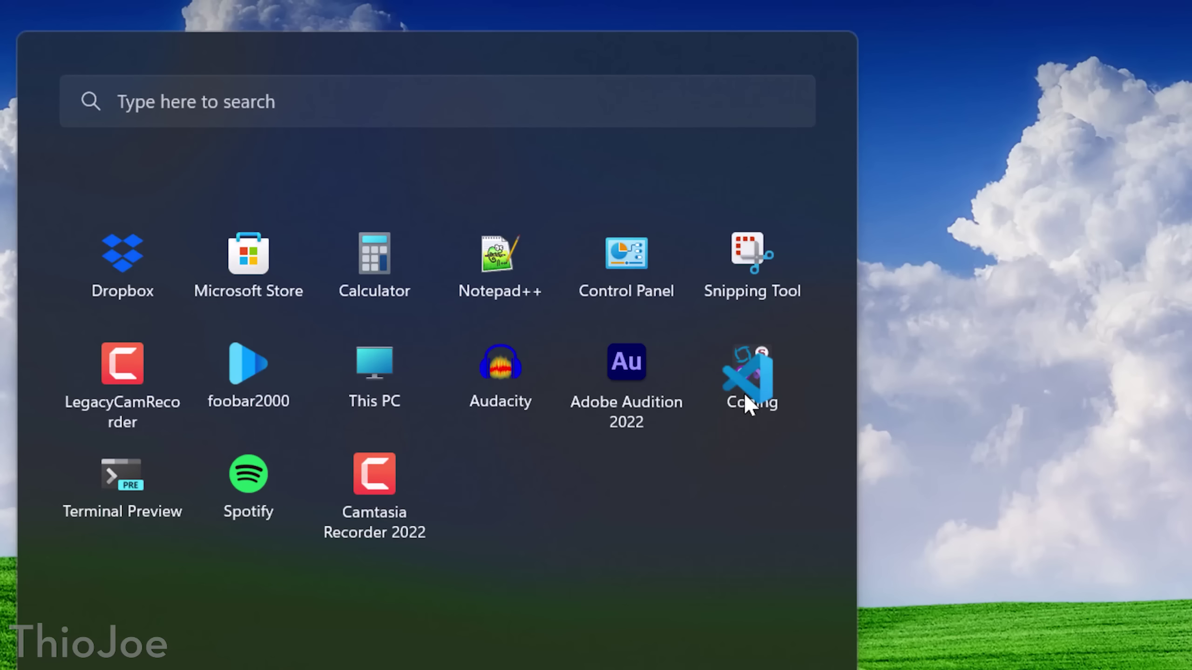
drag(746, 397, 745, 397)
click(746, 387)
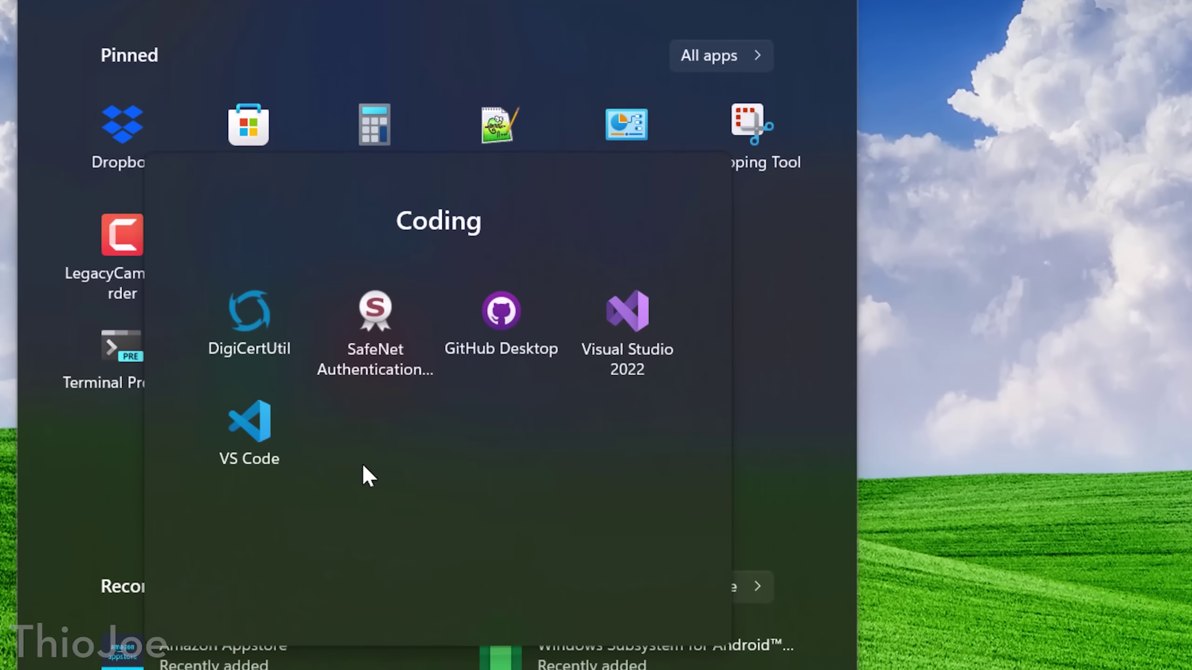
click(507, 221)
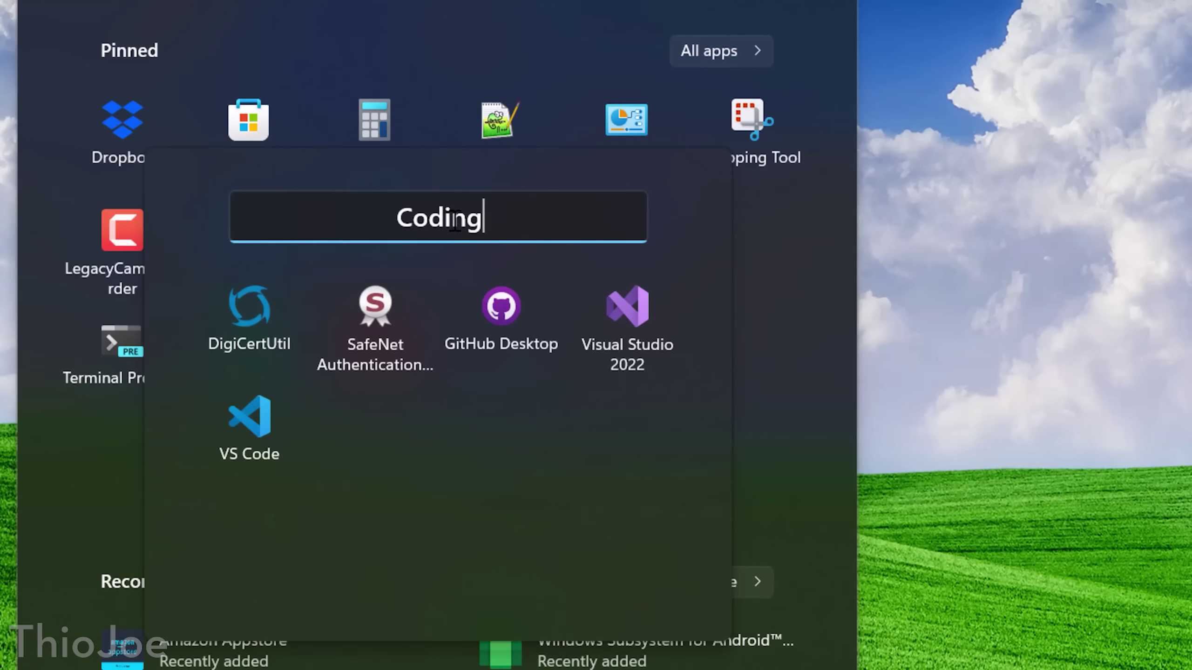
key(Escape)
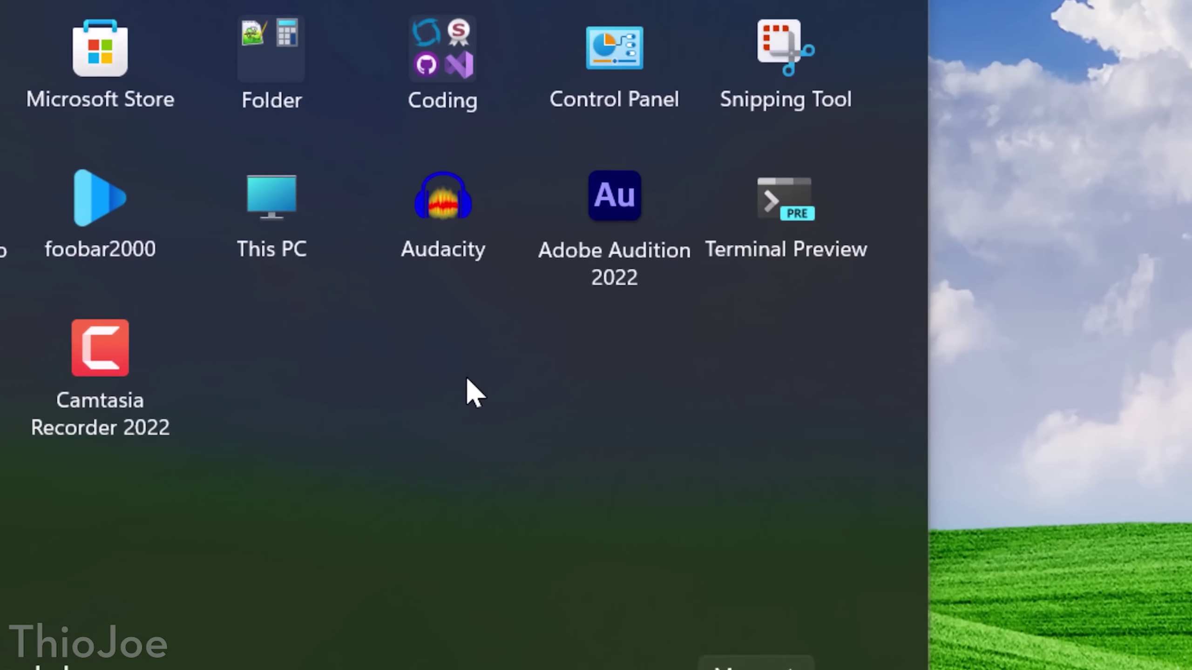
right_click(464, 389)
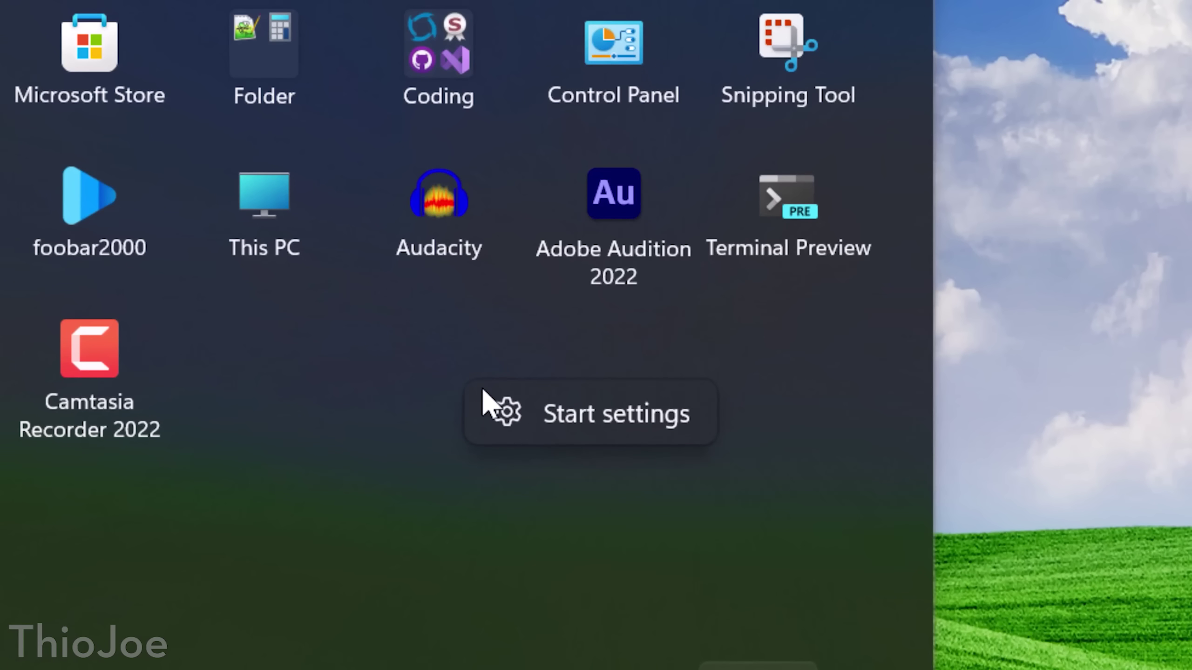
Open Start personalization settings and expand the Start menu's full Recommended list.
click(588, 416)
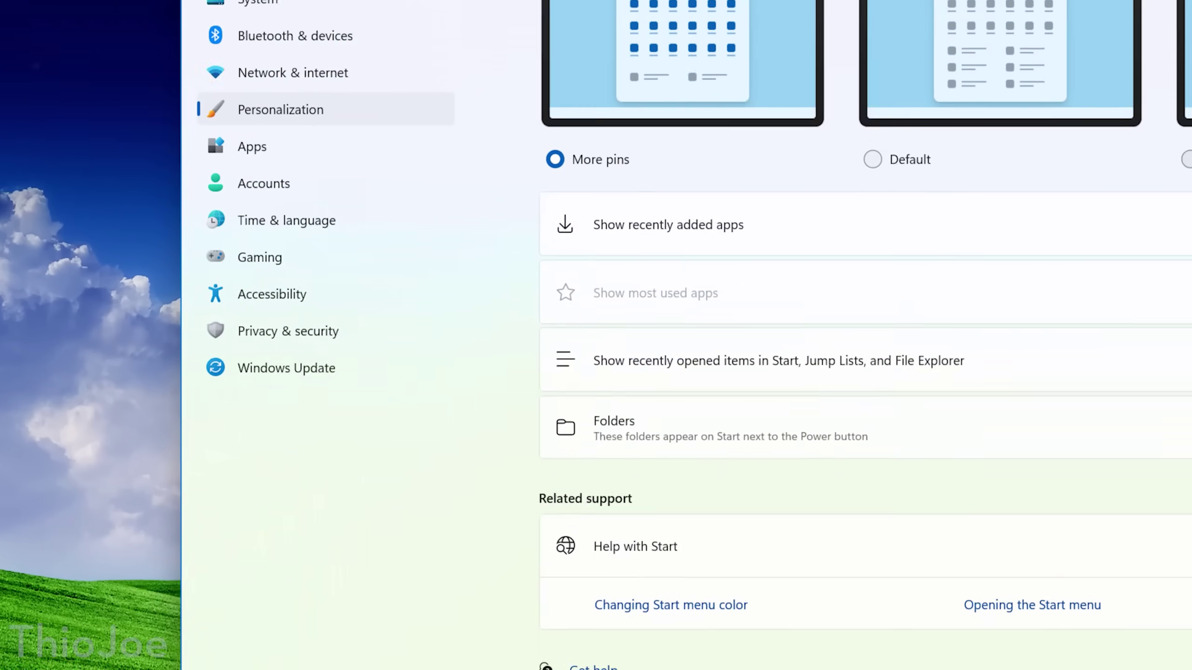
key(super)
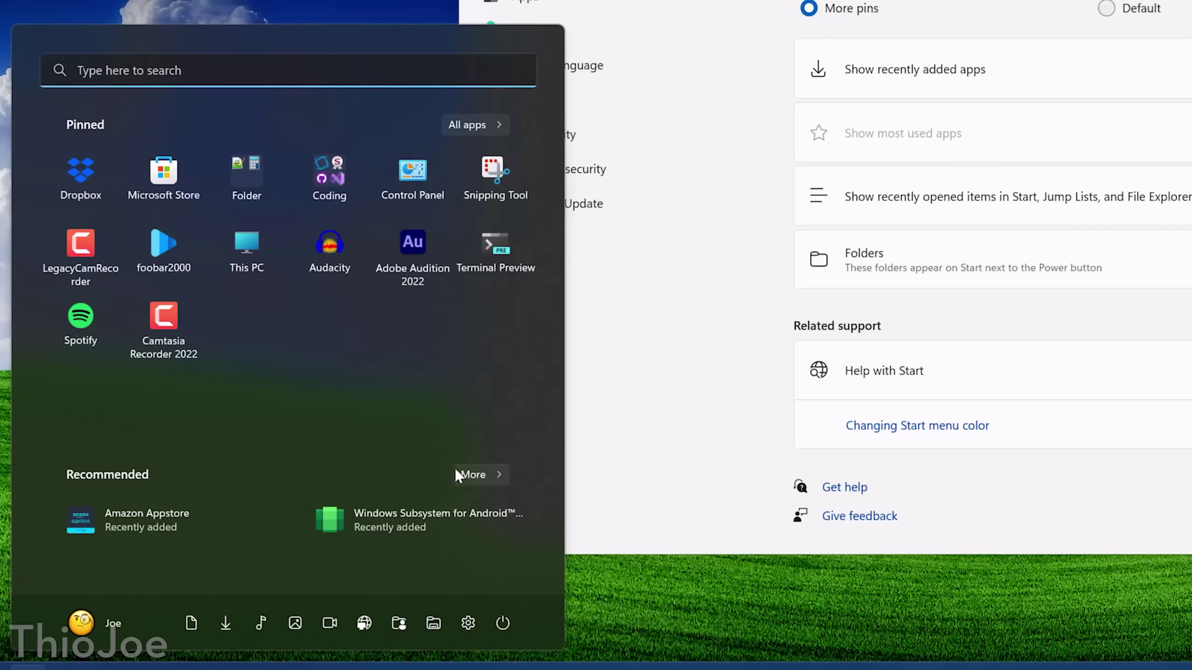
click(467, 473)
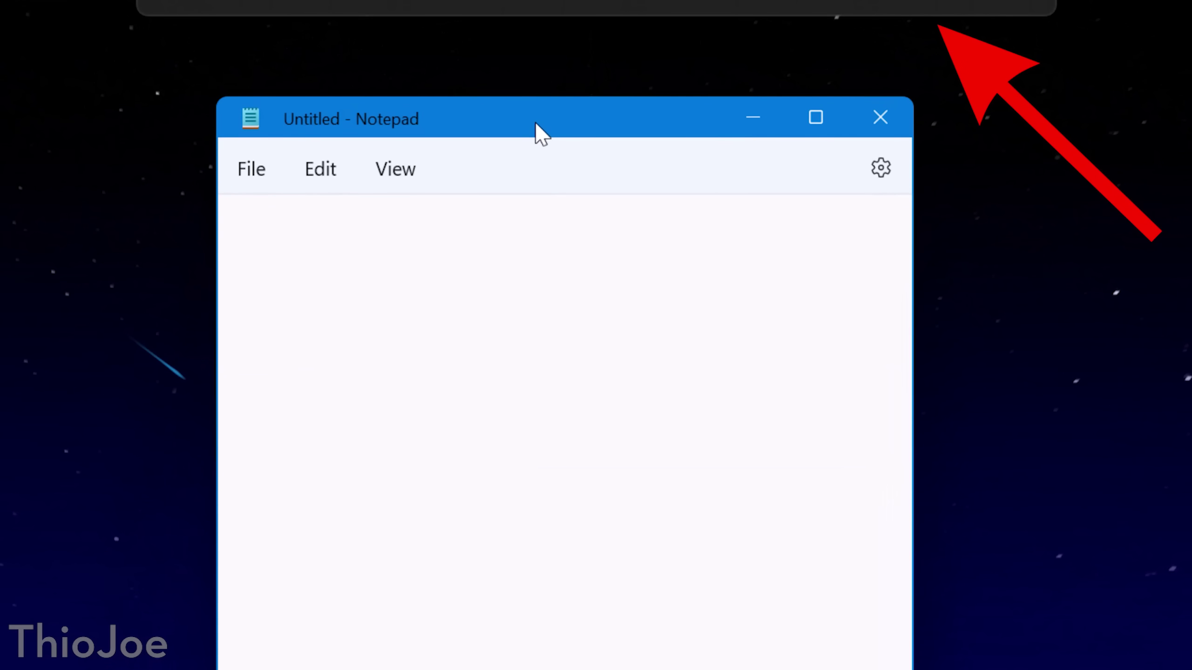
Snap the untitled Notepad window to the left-half layout via the top snap bar.
mouse_move(535, 123)
mouse_down()
mouse_move(373, 15)
mouse_move(556, 124)
mouse_move(607, 138)
mouse_move(591, 152)
mouse_move(564, 135)
mouse_move(184, 118)
mouse_move(478, 124)
mouse_move(560, 100)
mouse_move(649, 152)
mouse_move(714, 154)
mouse_move(722, 113)
mouse_move(660, 125)
mouse_move(1077, 141)
mouse_move(298, 125)
mouse_move(481, 56)
mouse_move(610, 38)
mouse_move(595, 52)
mouse_move(456, 41)
mouse_move(589, 47)
mouse_move(587, 29)
mouse_up()
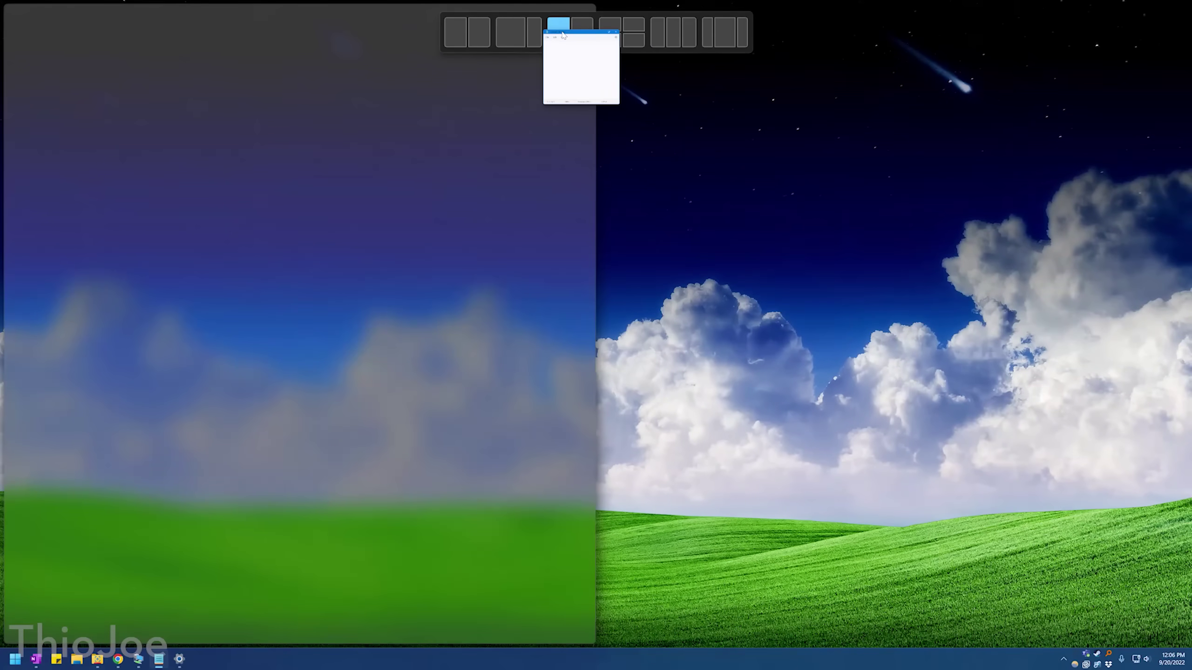
drag(587, 31, 563, 35)
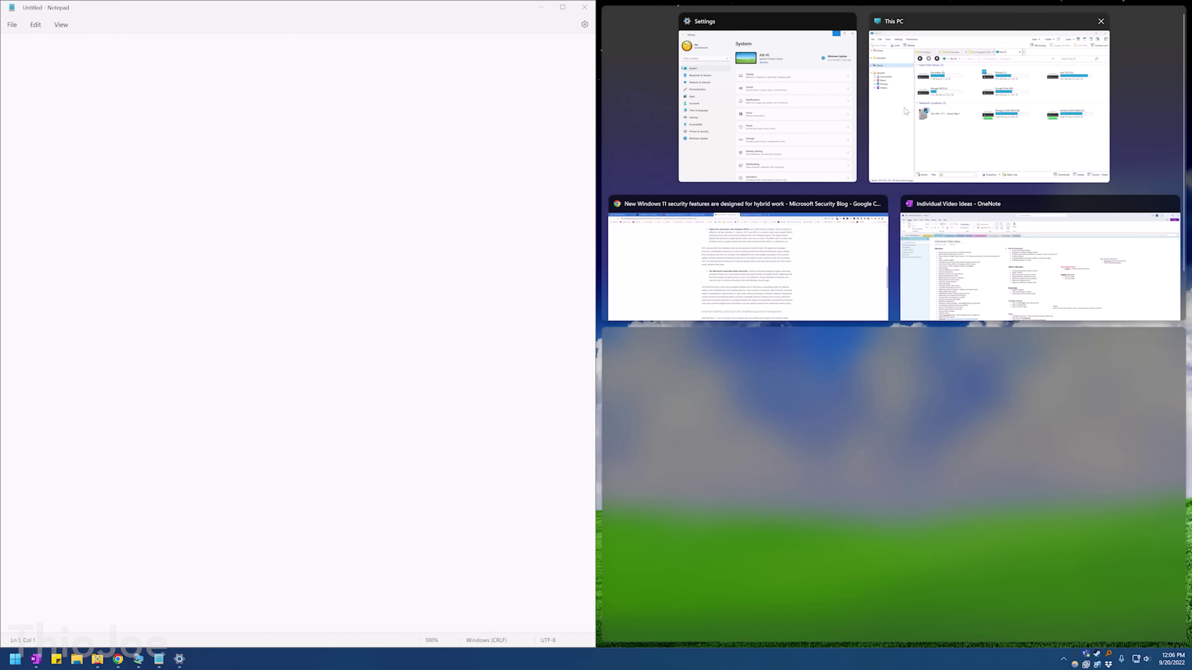
Place Settings top-right and This PC bottom-right, then make Notepad active.
mouse_move(767, 103)
click(798, 113)
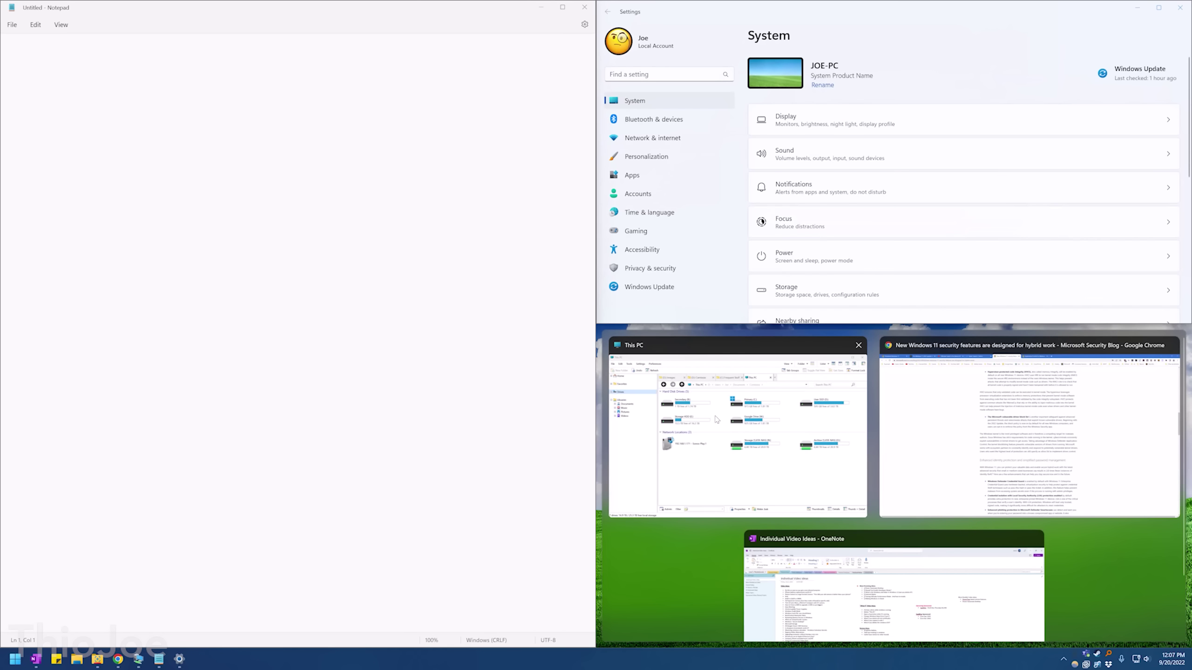
click(717, 444)
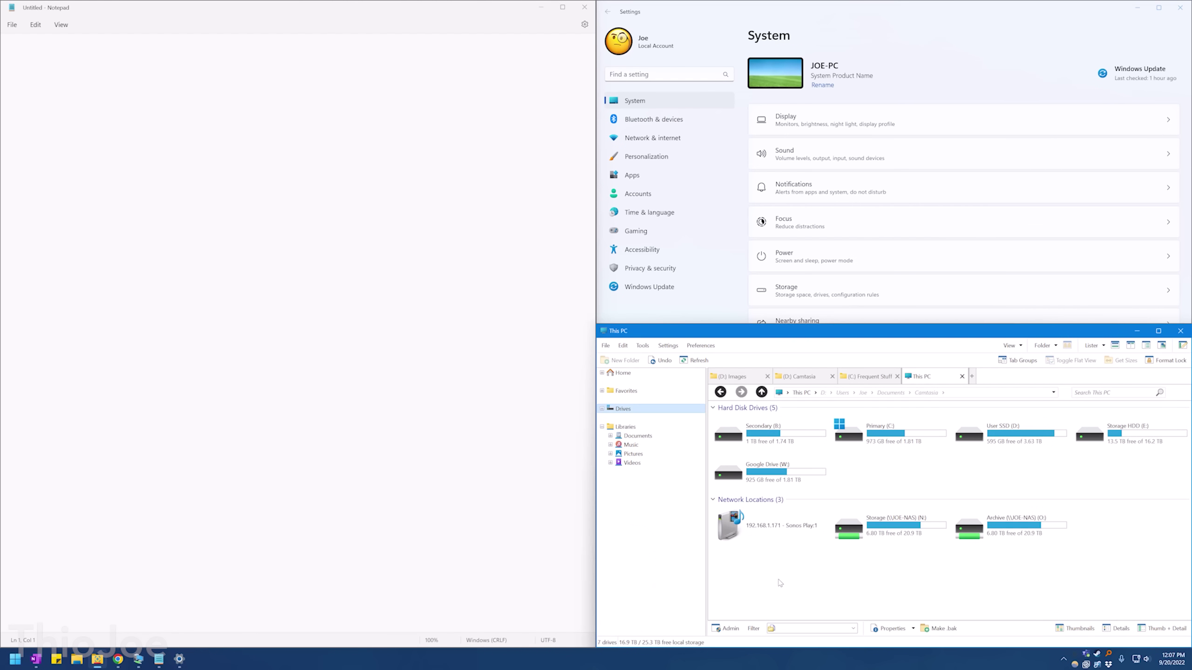
click(442, 356)
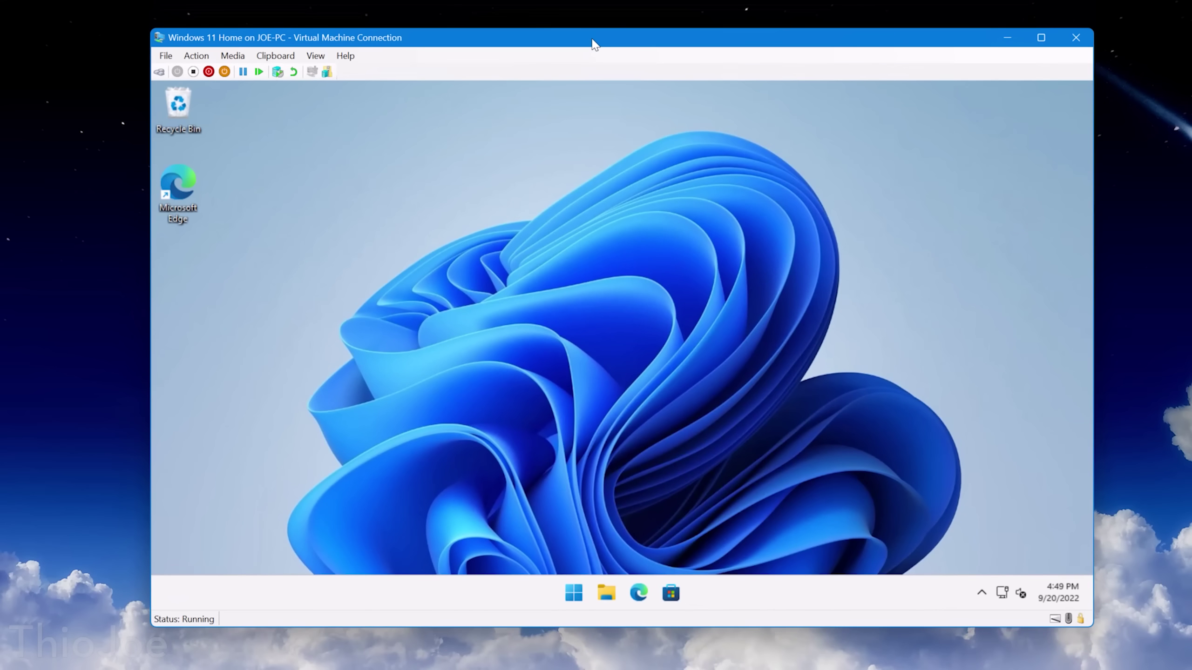
mouse_move(594, 44)
mouse_down()
mouse_move(595, 6)
mouse_move(572, 119)
mouse_move(565, 2)
mouse_move(607, 25)
mouse_up()
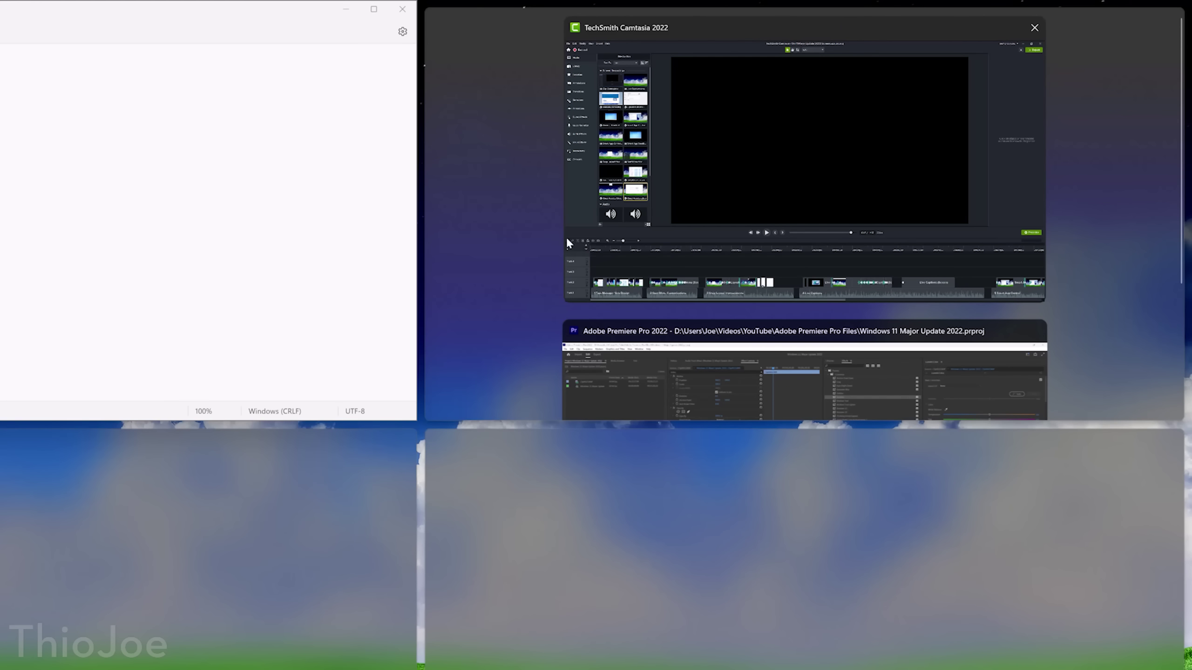
scroll(524, 305, down, 3)
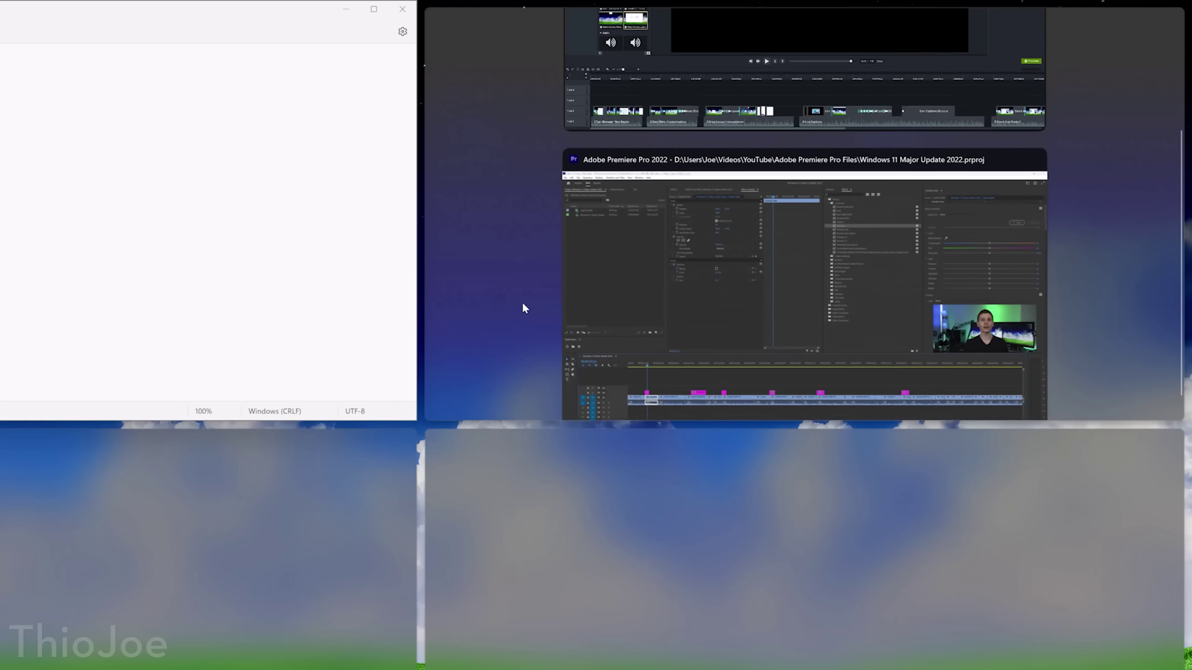
scroll(523, 306, up, 3)
scroll(523, 305, down, 3)
scroll(524, 308, up, 3)
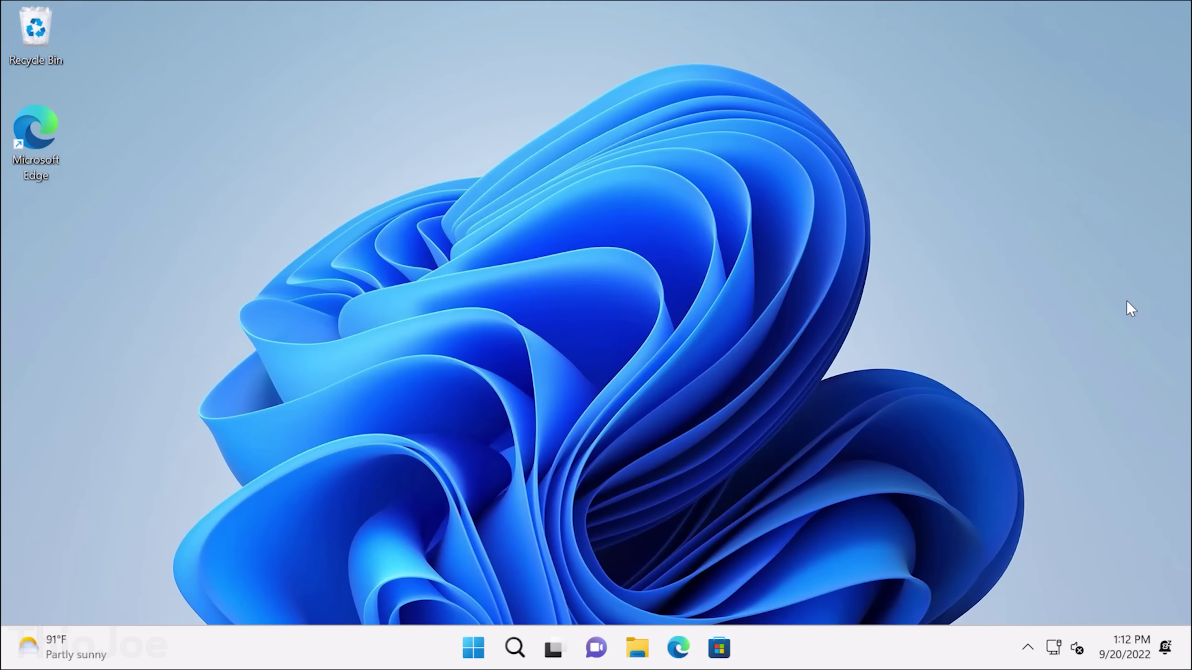
Launch Live Captions with Win+Ctrl+L and download its language files.
key(super+ctrl+l)
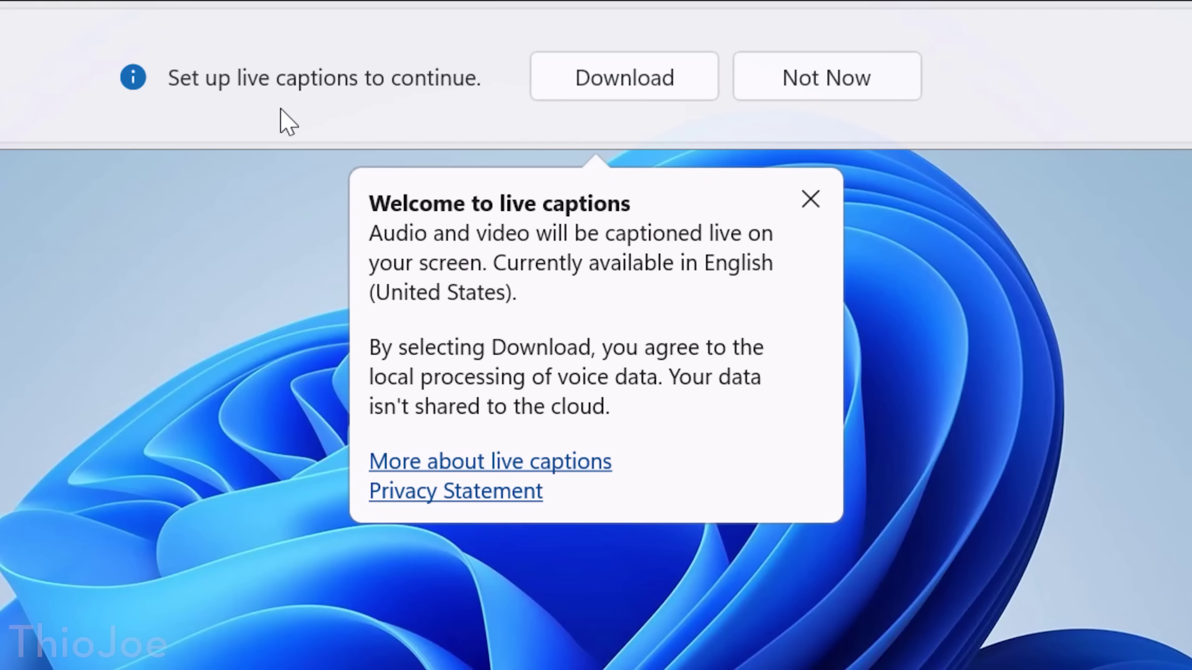
click(697, 85)
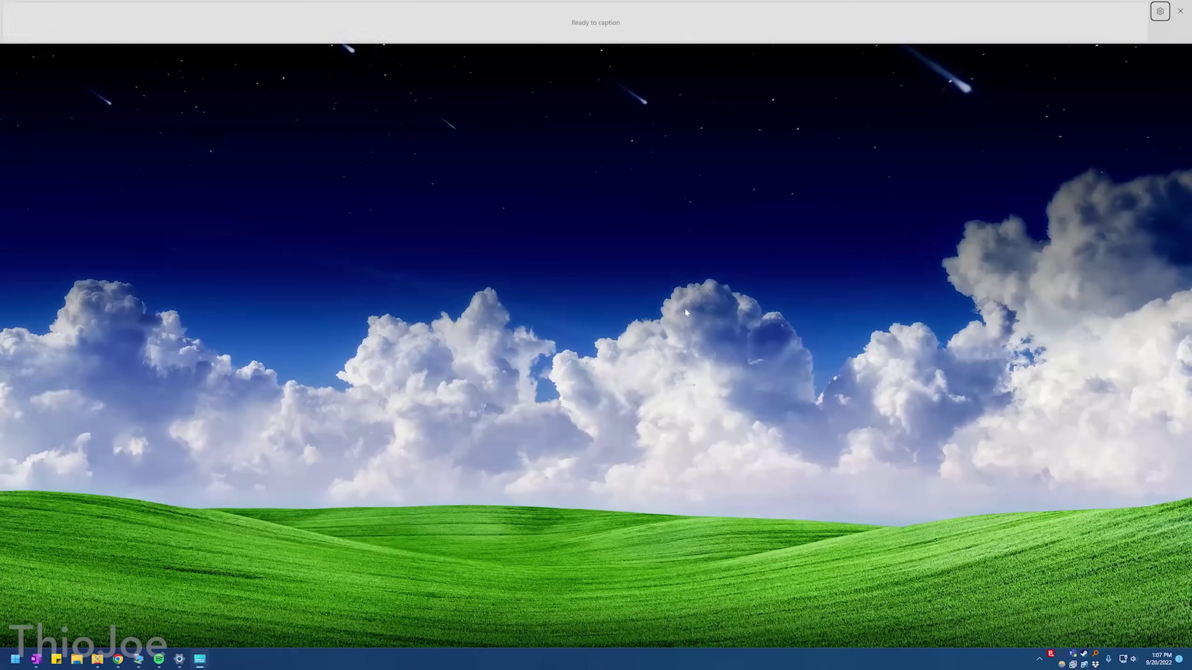
Open a This PC window, test maximizing and moving it, then heighten the caption bar.
key(super+e)
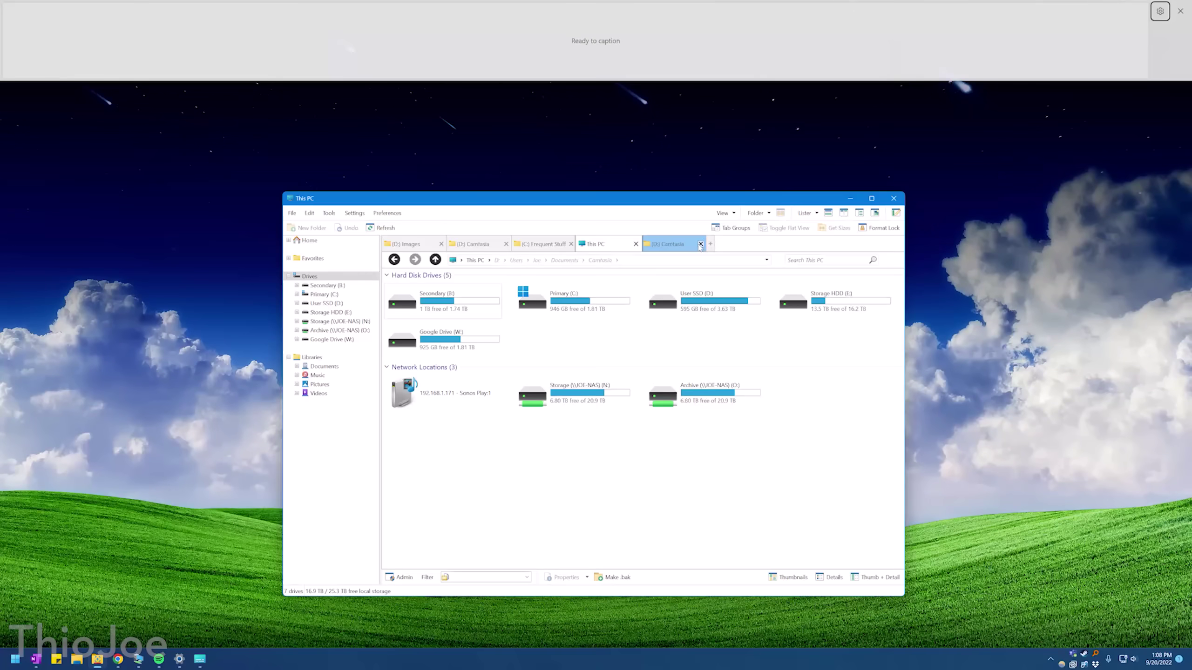
double_click(640, 198)
double_click(608, 87)
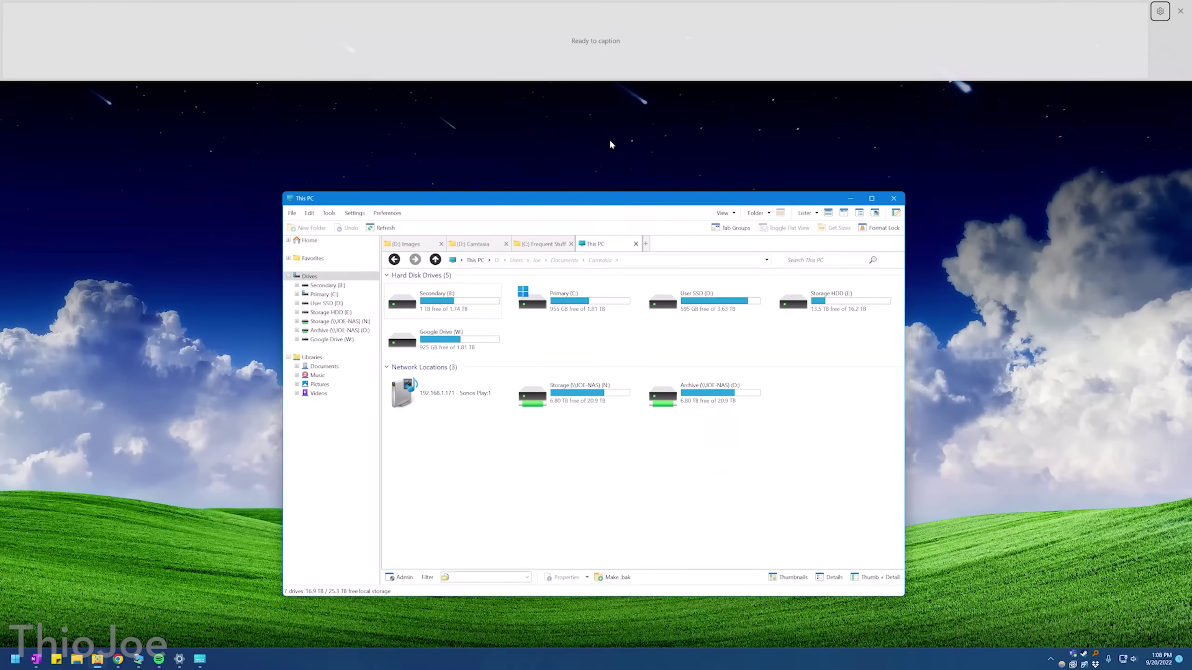
double_click(606, 204)
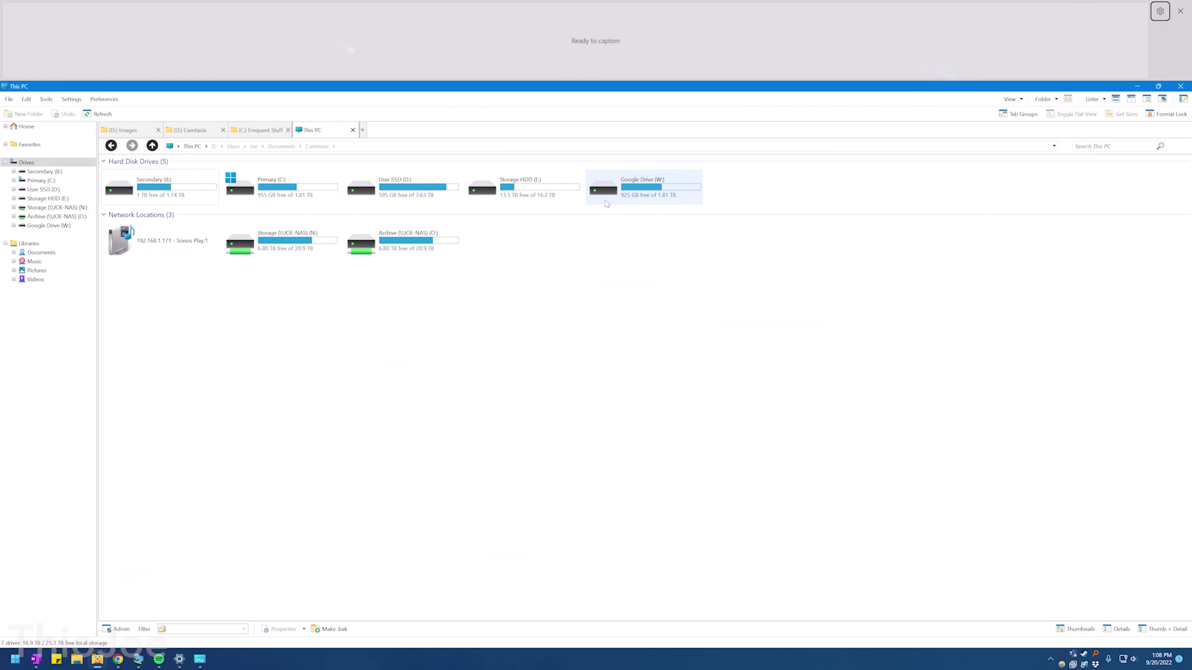
mouse_move(608, 87)
mouse_down()
mouse_move(518, 118)
mouse_move(558, 117)
mouse_up()
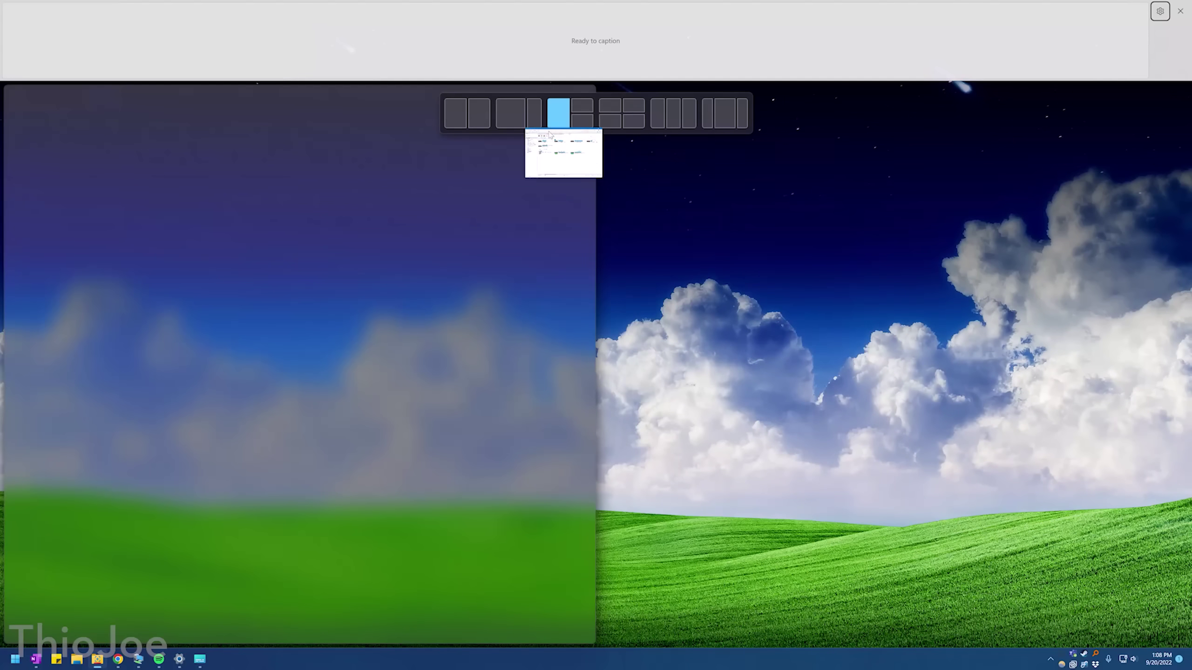
drag(558, 118, 509, 203)
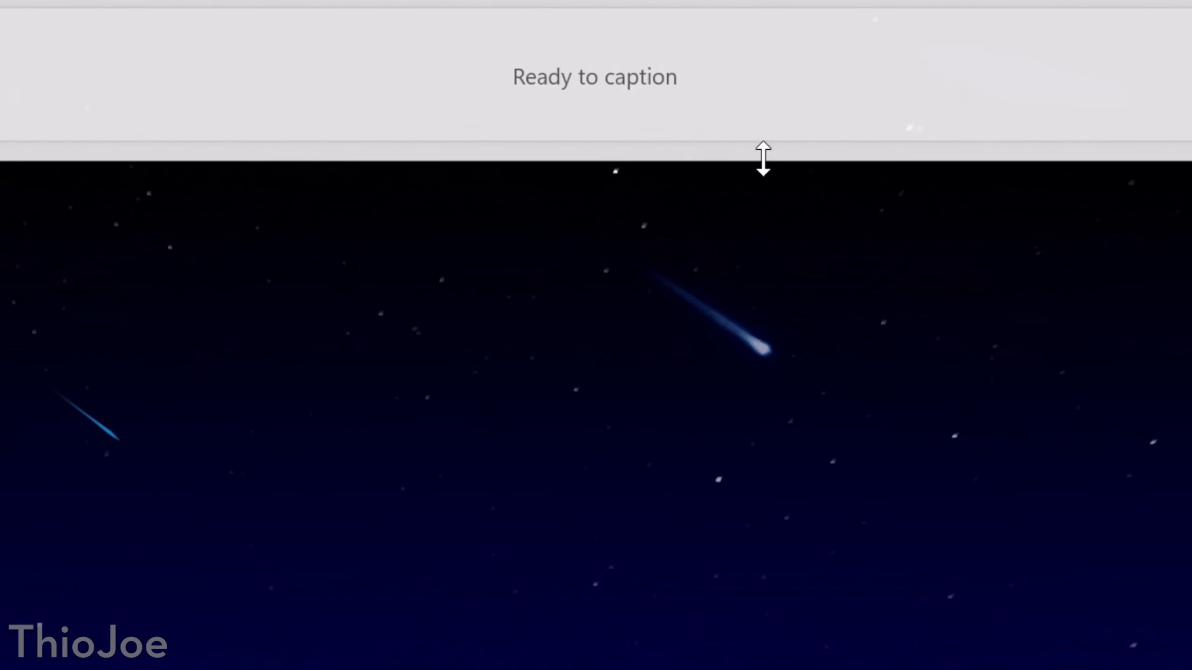
drag(763, 158, 751, 229)
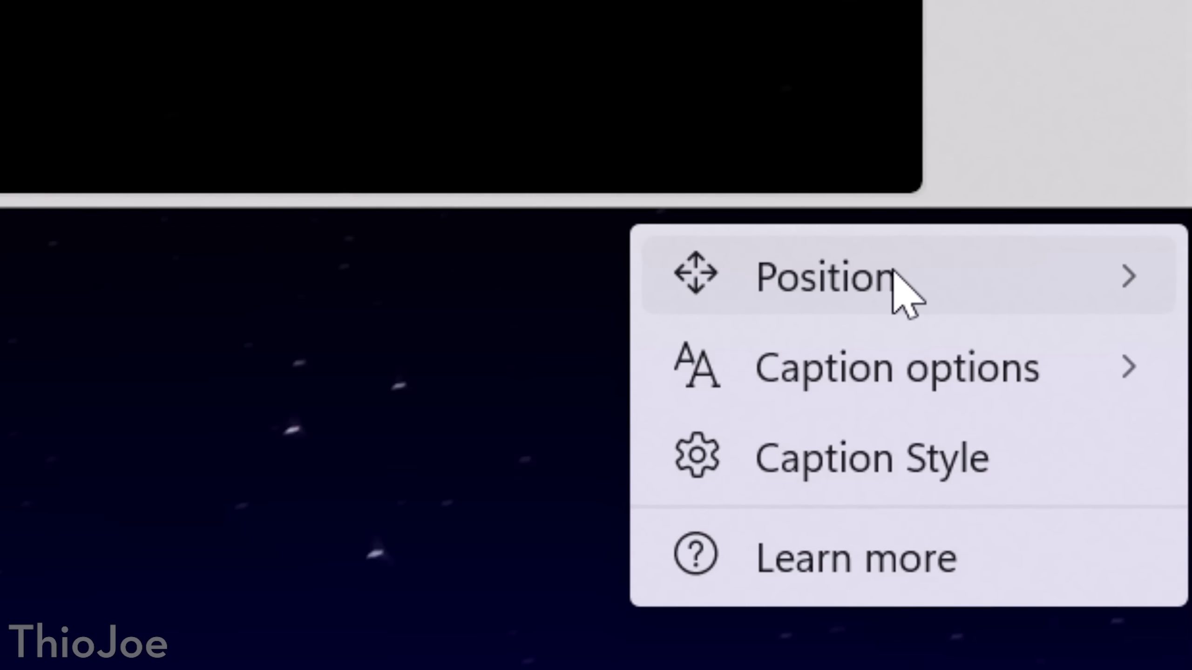
mouse_move(820, 276)
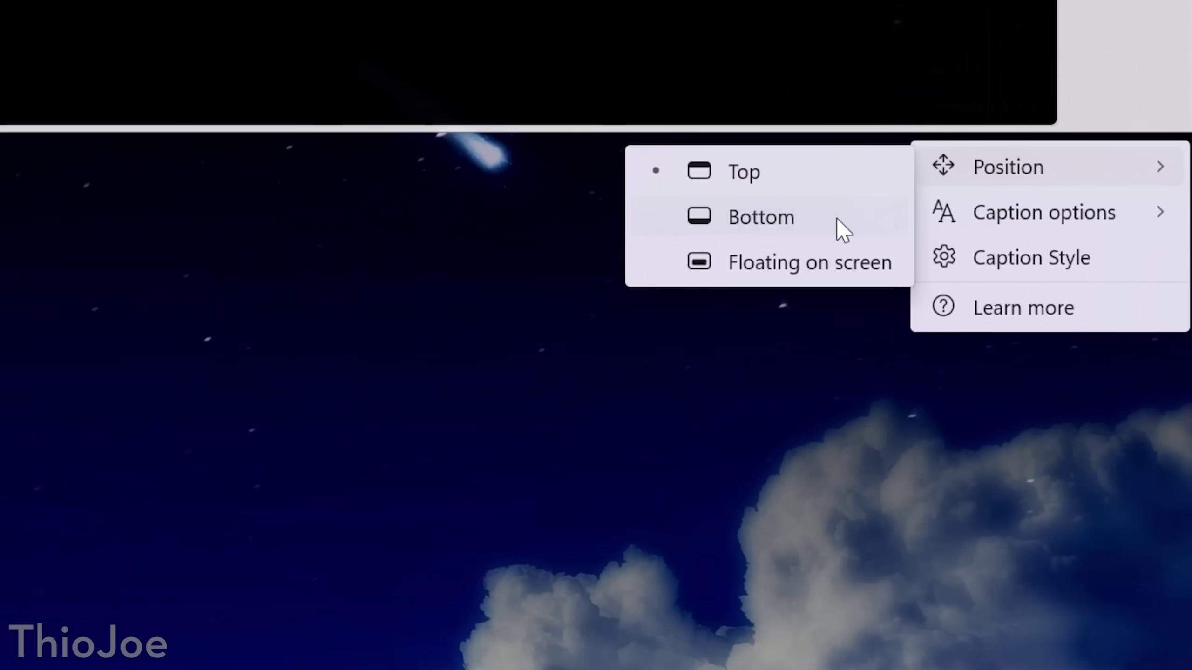
Move the live captions bar away from the top and open Caption Style settings.
click(837, 219)
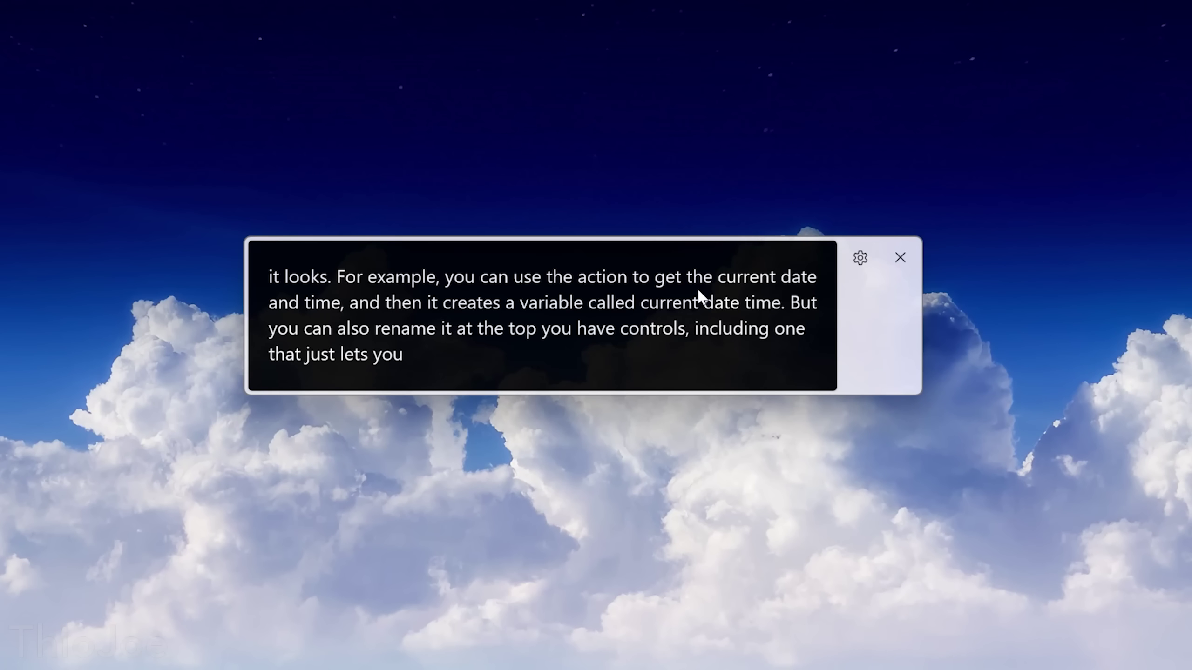
click(860, 263)
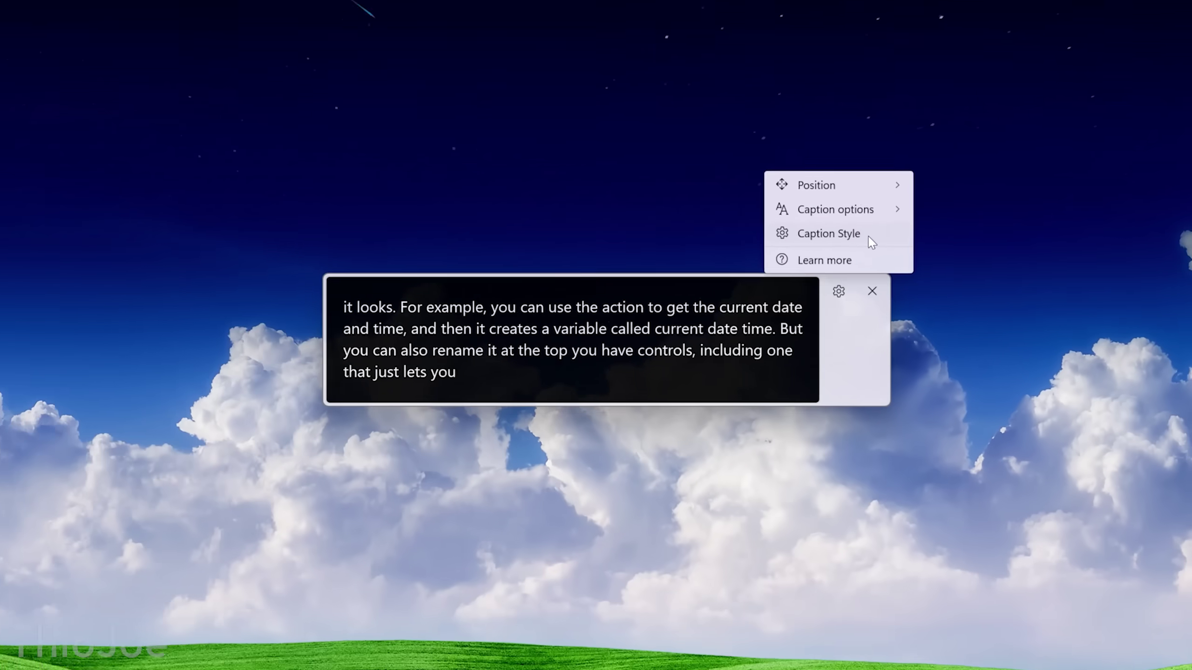
click(867, 237)
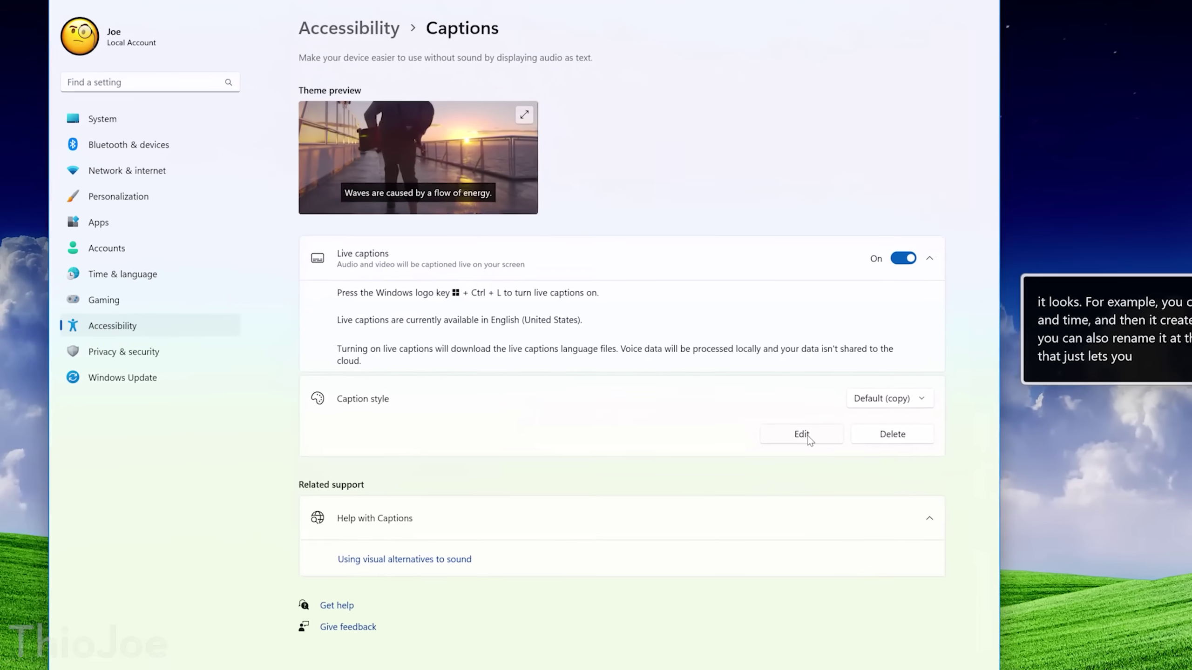
Edit the Default (copy) caption style and browse its Text, Background and Window options.
click(822, 479)
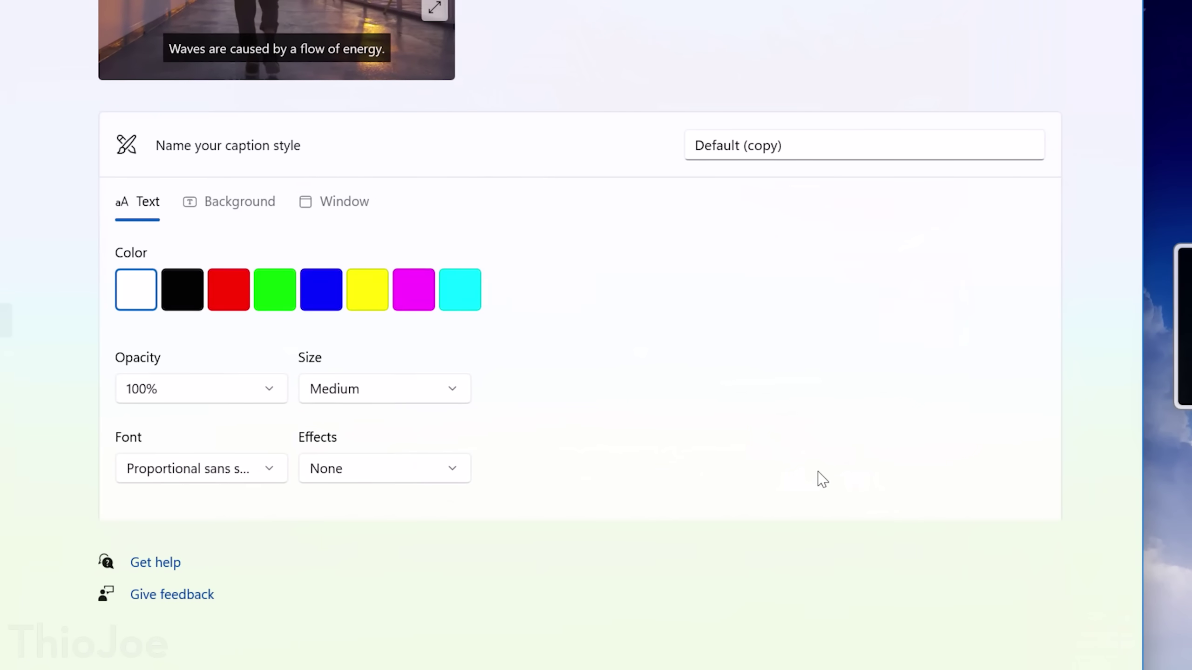
click(247, 205)
click(329, 202)
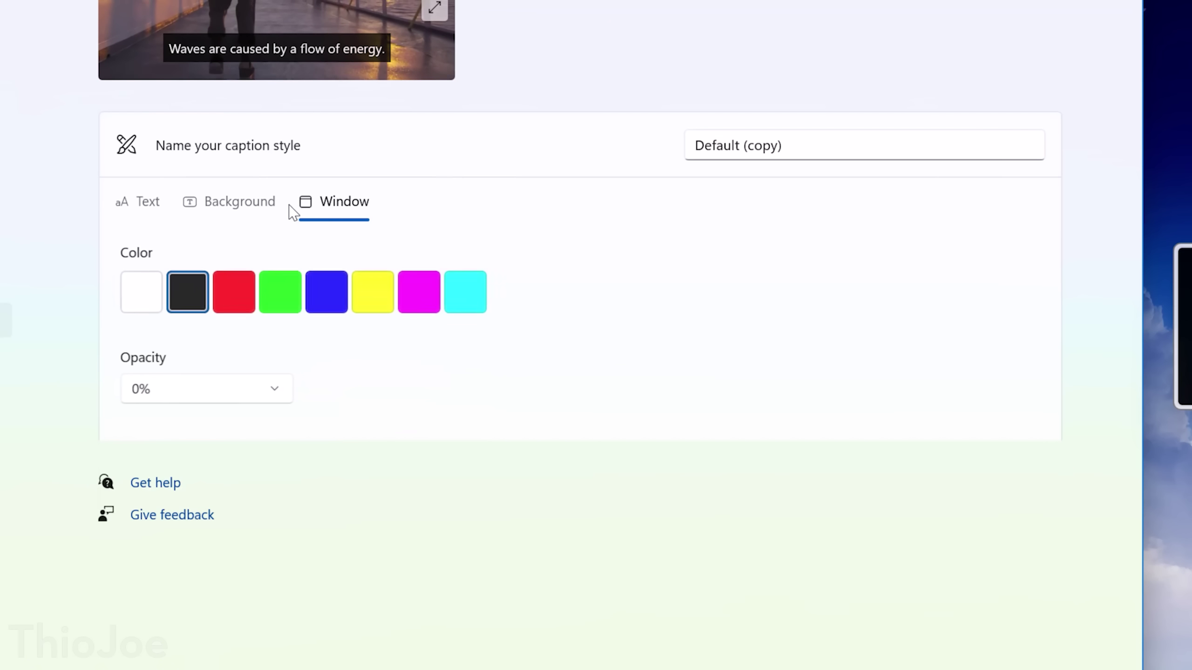
click(226, 202)
click(140, 202)
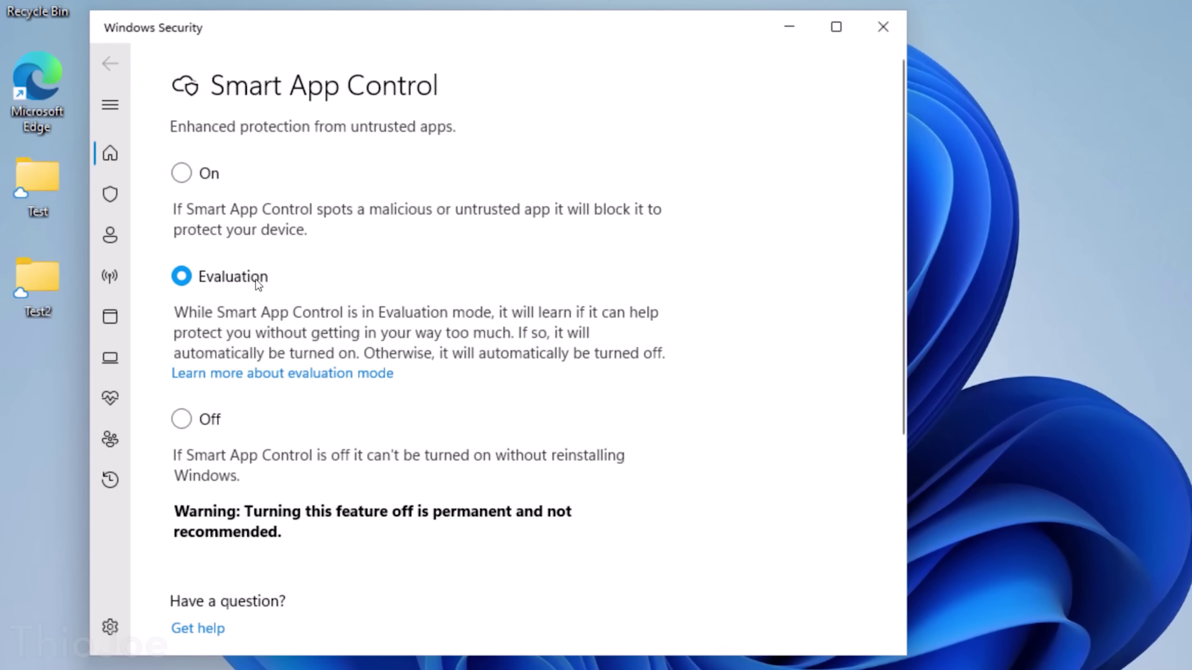
Mute the audio and switch Smart App Control from Evaluation to On.
key(XF86AudioLowerVolume)
scroll(303, 389, down, 1)
scroll(304, 388, up, 1)
click(190, 176)
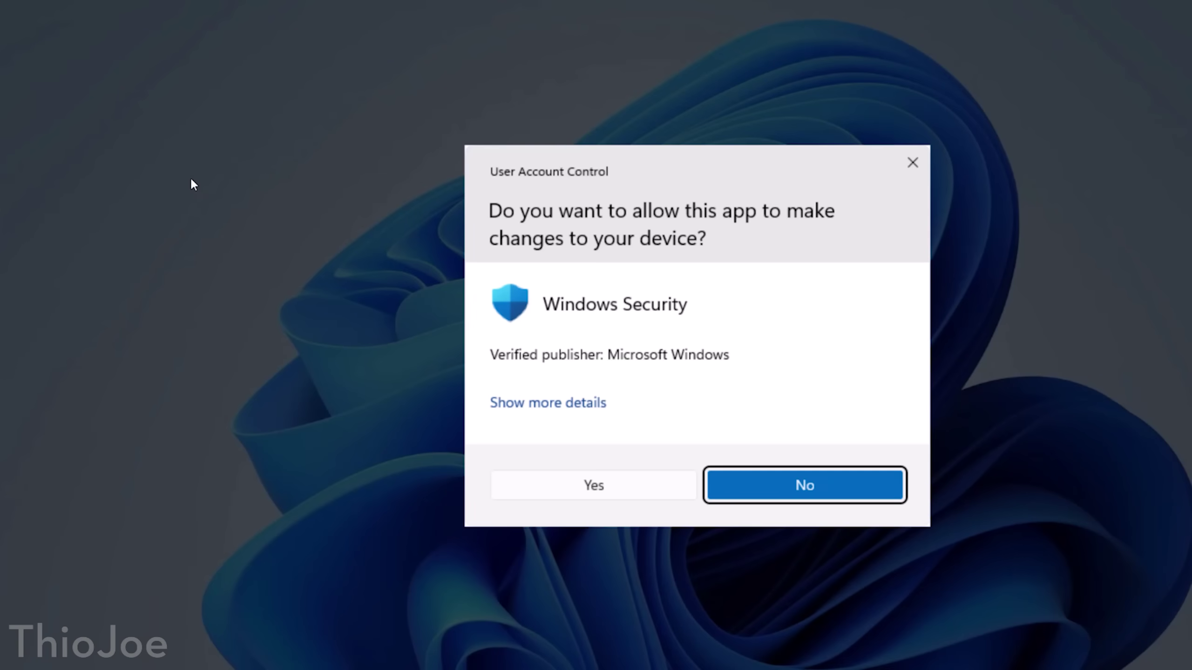
click(639, 487)
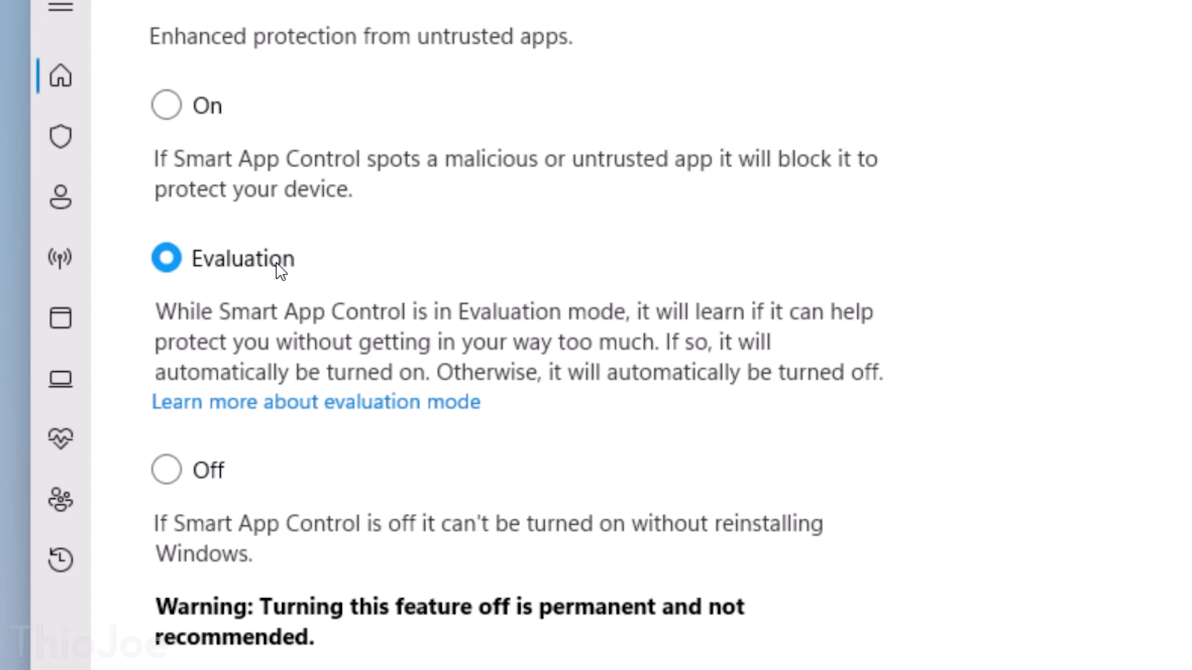
click(166, 104)
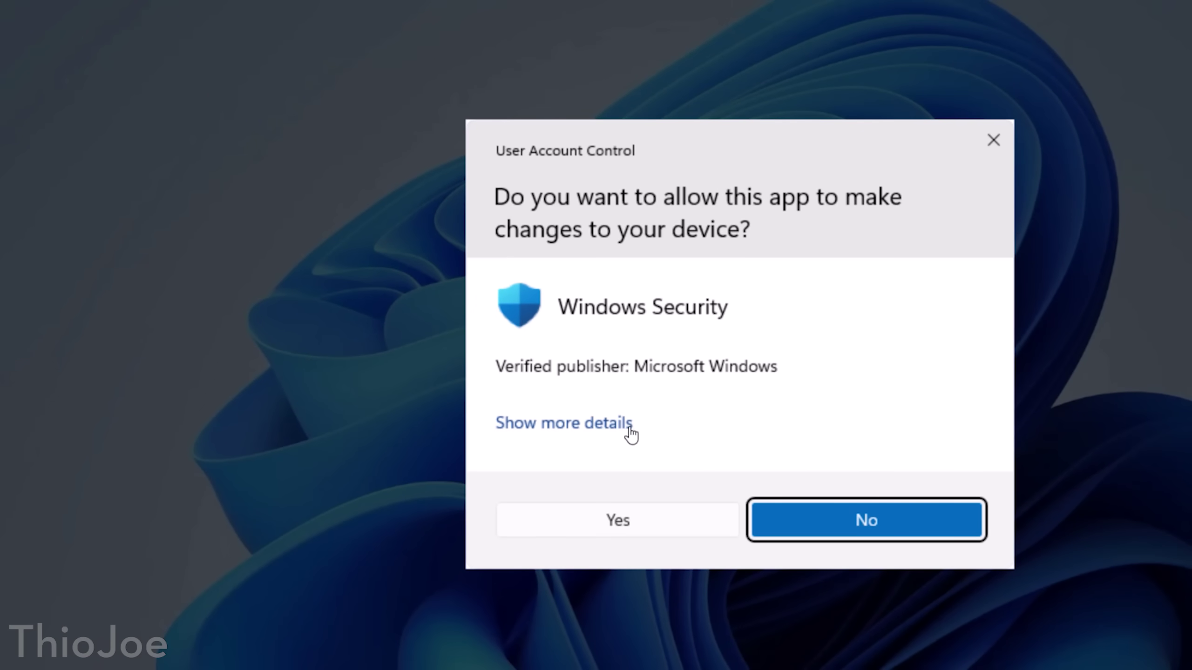
Approve the User Account Control prompt and select On for Smart App Control.
click(670, 521)
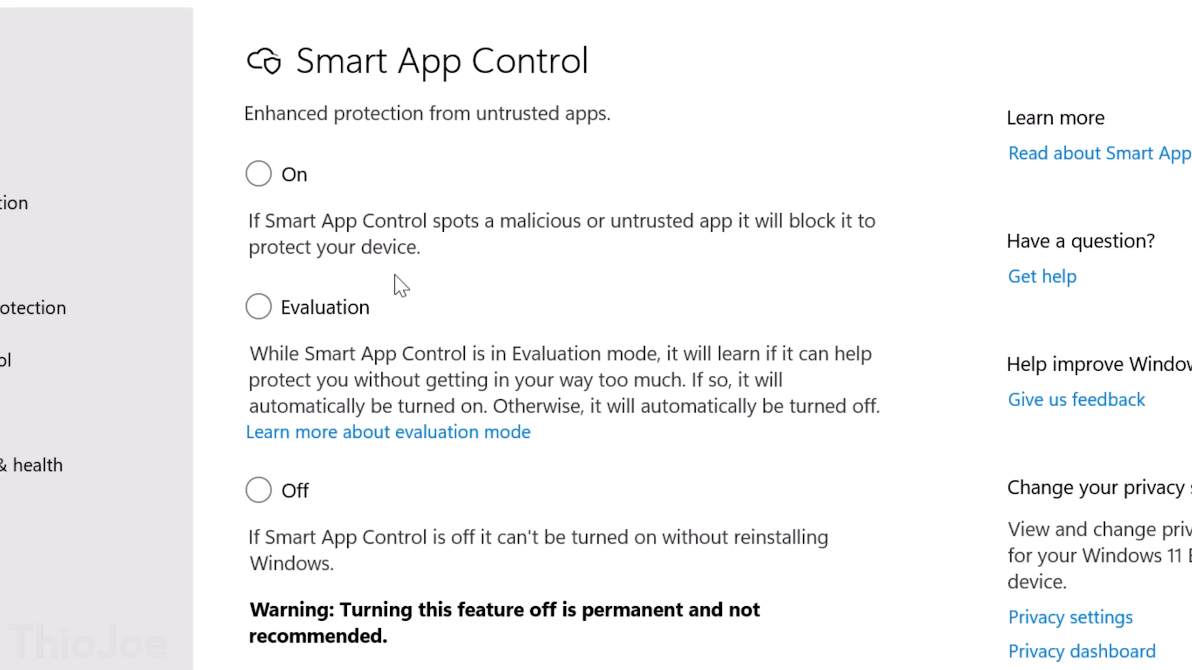
click(260, 174)
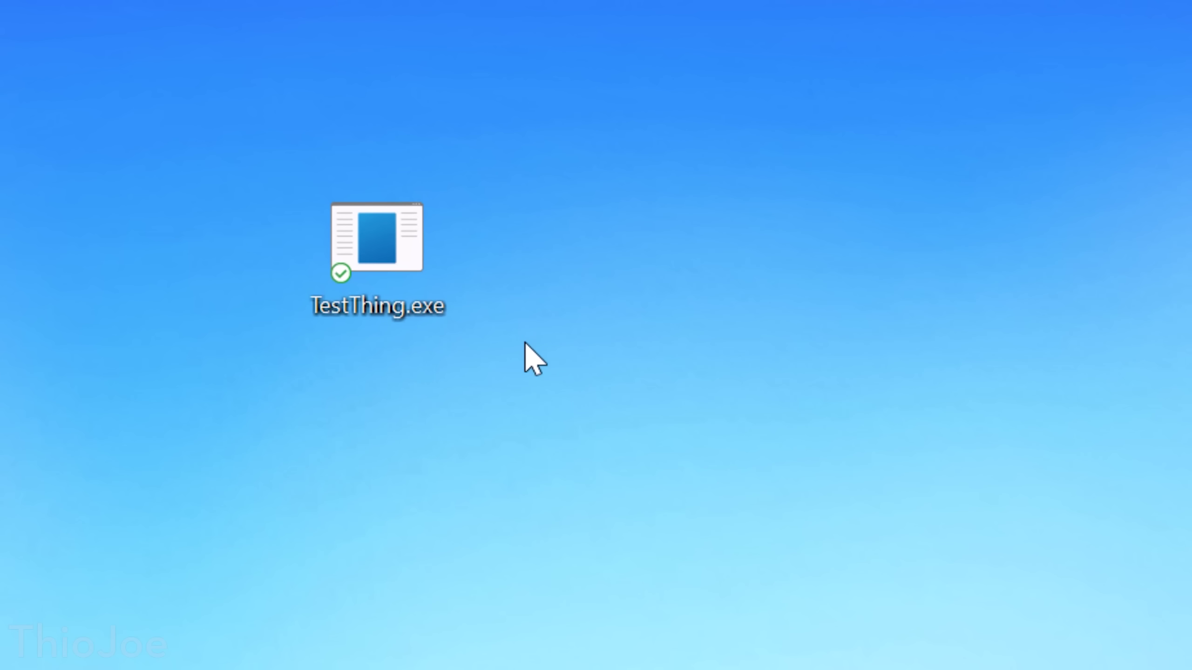
Select TestThing.exe on the desktop and try to run it.
drag(524, 342, 221, 145)
double_click(350, 151)
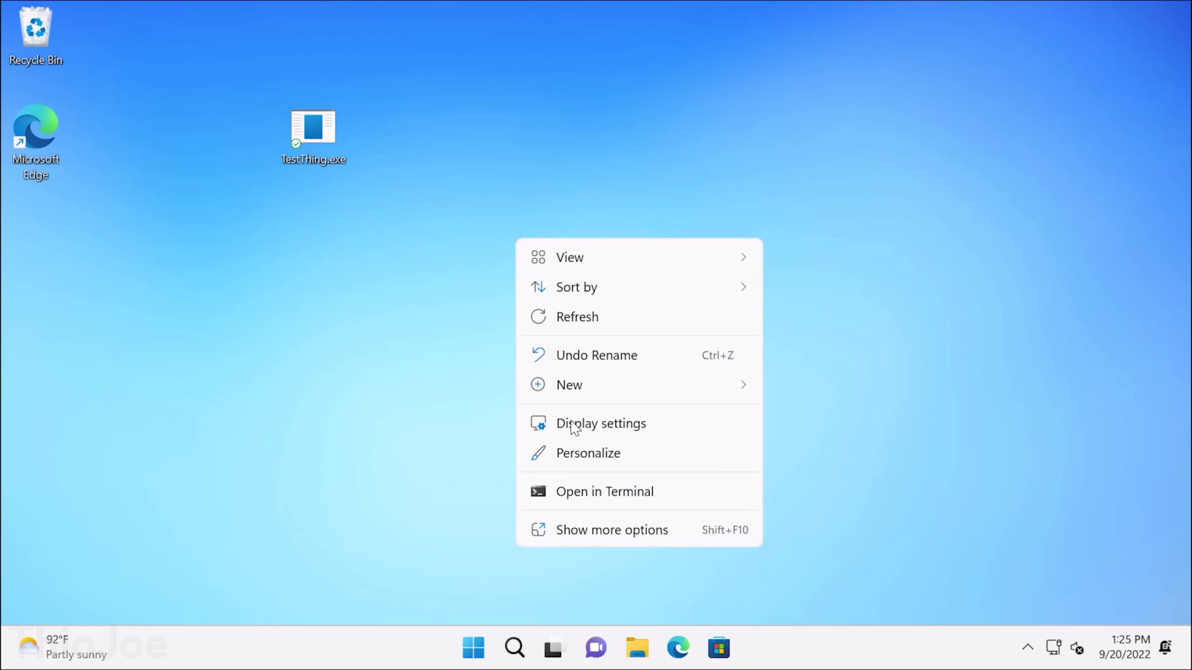
Open a terminal from the desktop context menu.
click(592, 497)
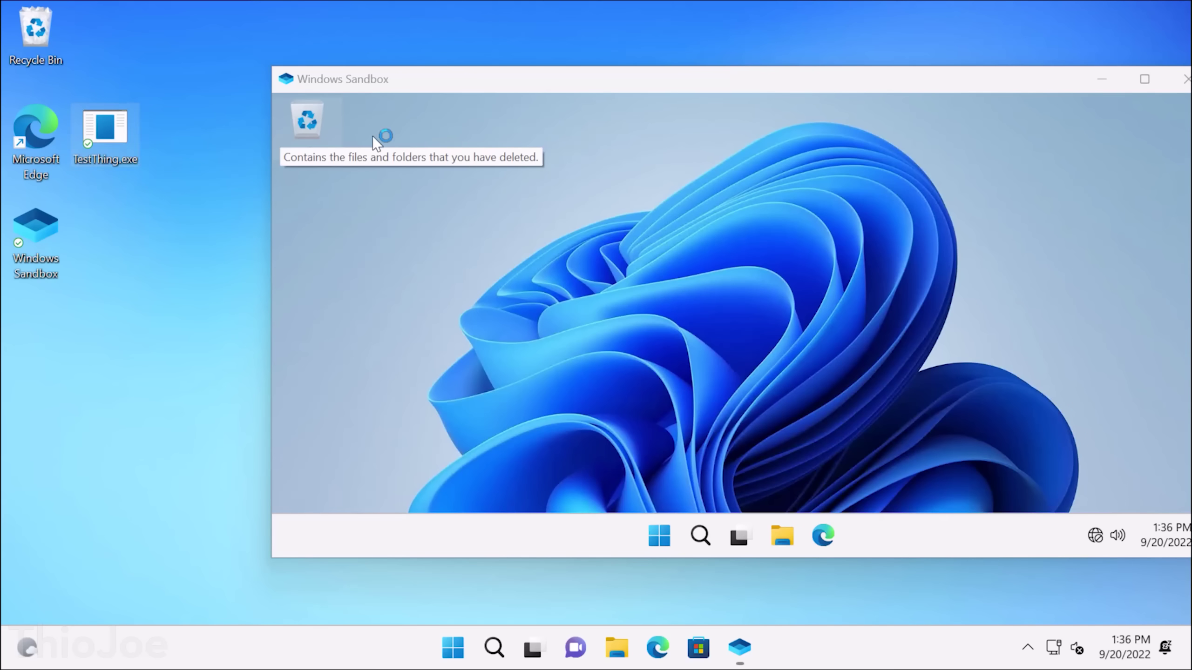
Copy TestThing.exe onto the Windows Sandbox desktop and try running it there.
drag(561, 89, 477, 90)
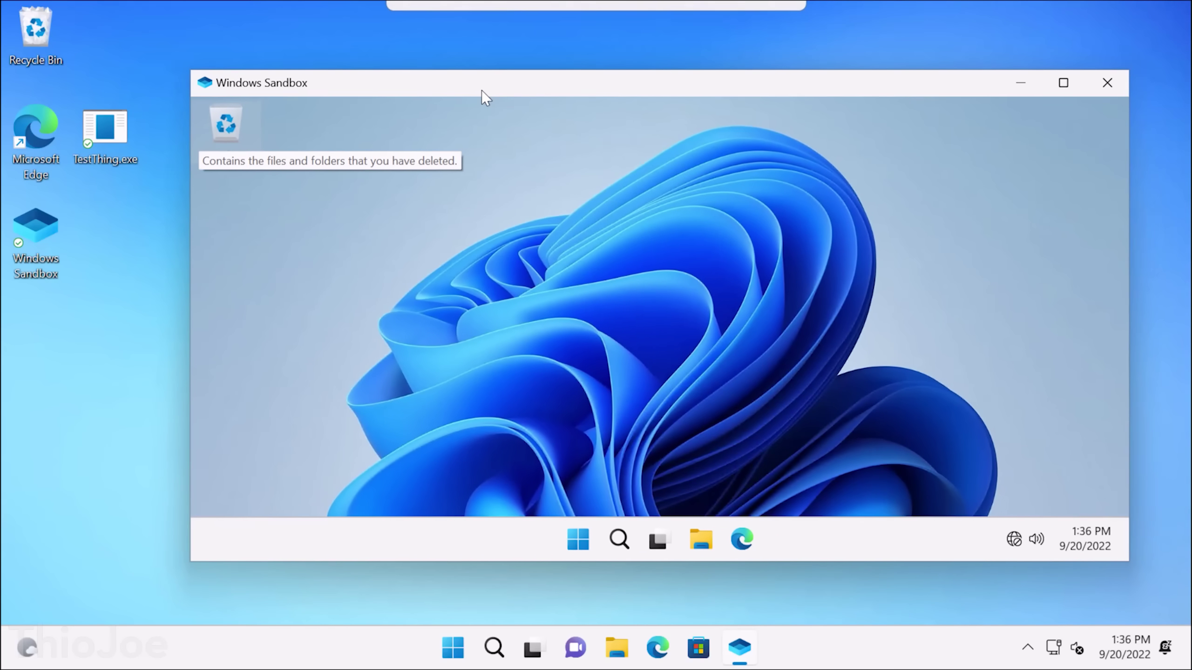
right_click(120, 134)
click(184, 157)
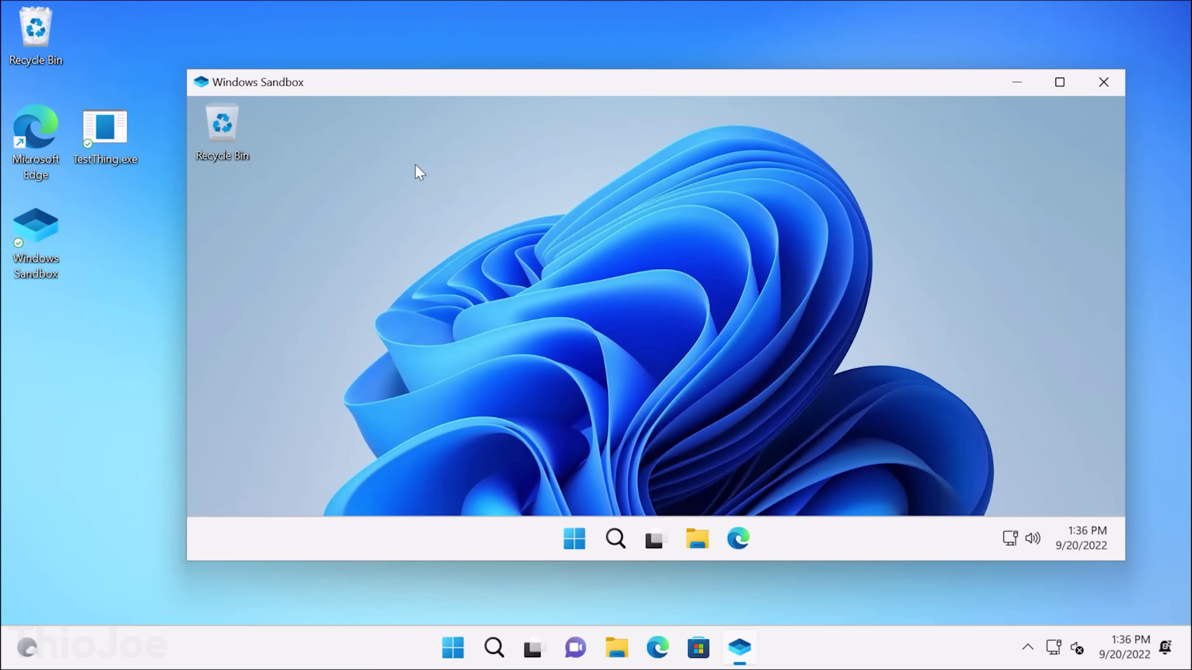
right_click(415, 164)
click(435, 182)
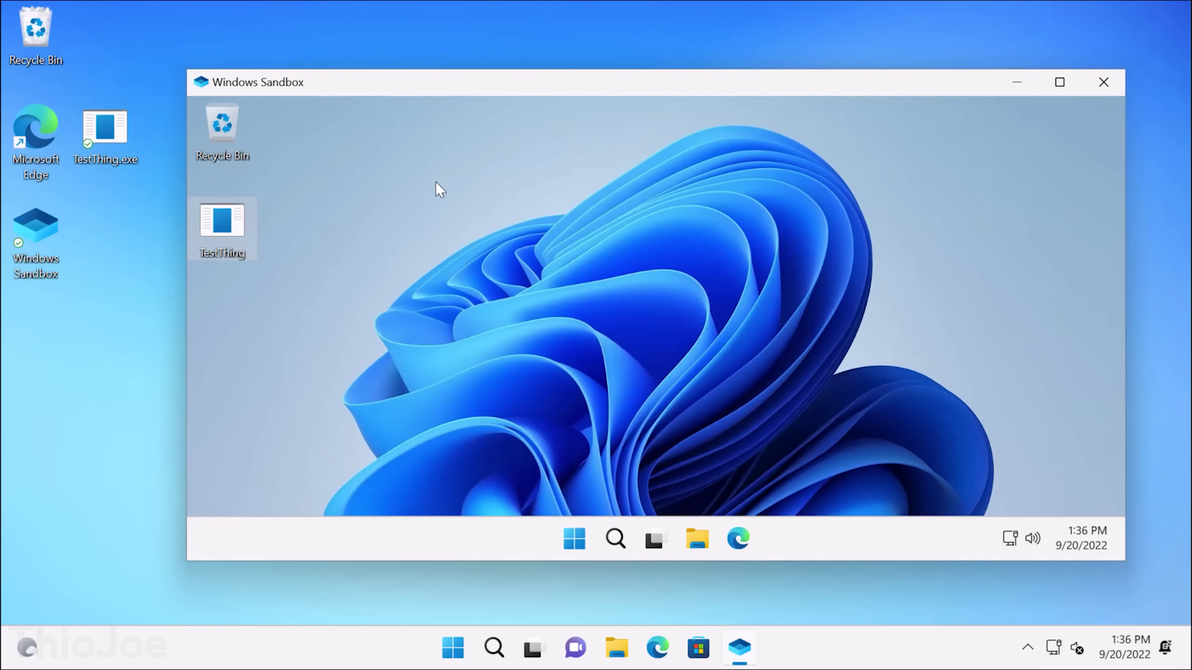
double_click(240, 233)
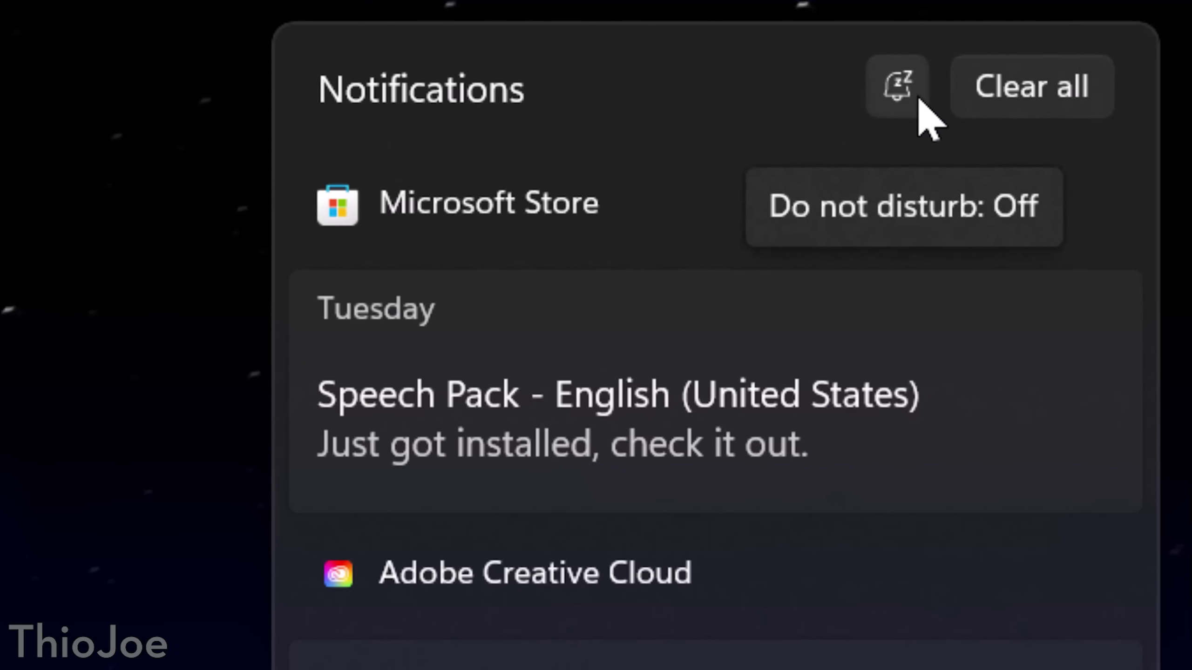
Turn on Do not disturb and start a 30-minute focus session from the calendar.
click(920, 101)
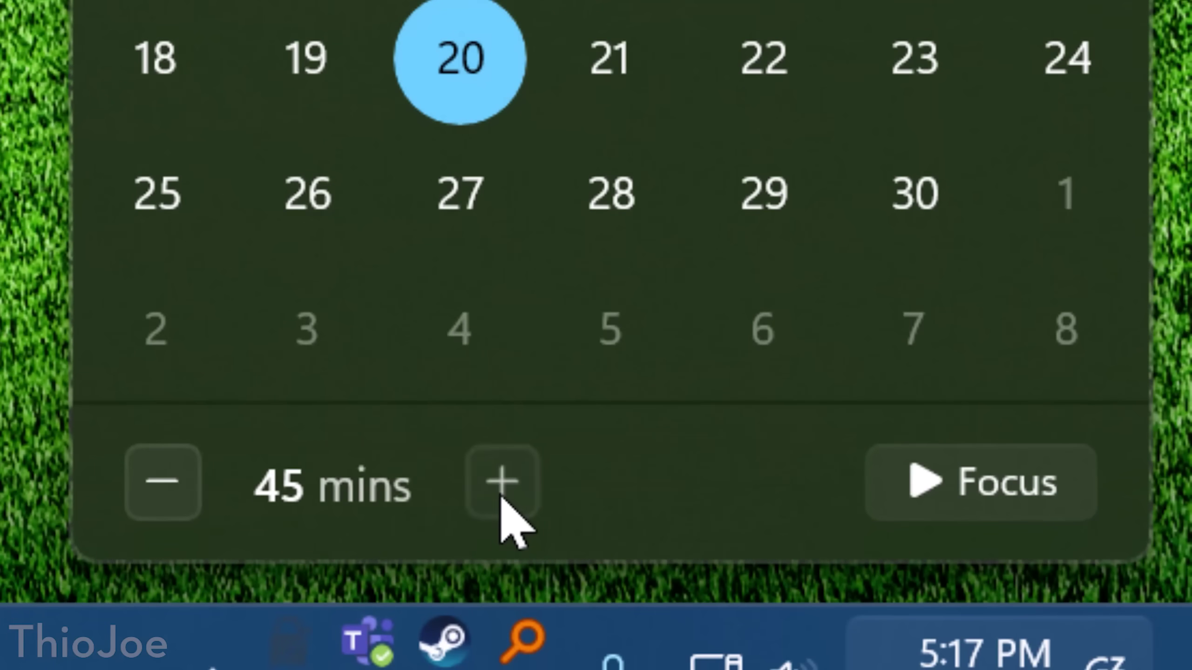
click(501, 490)
double_click(483, 487)
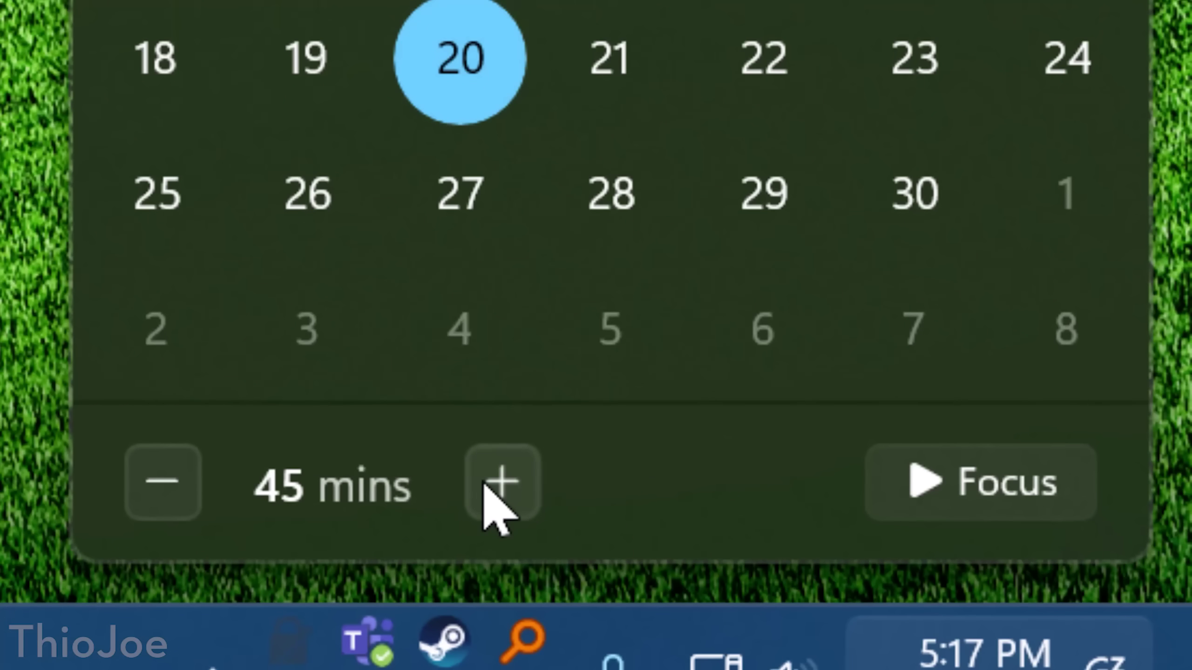
click(141, 497)
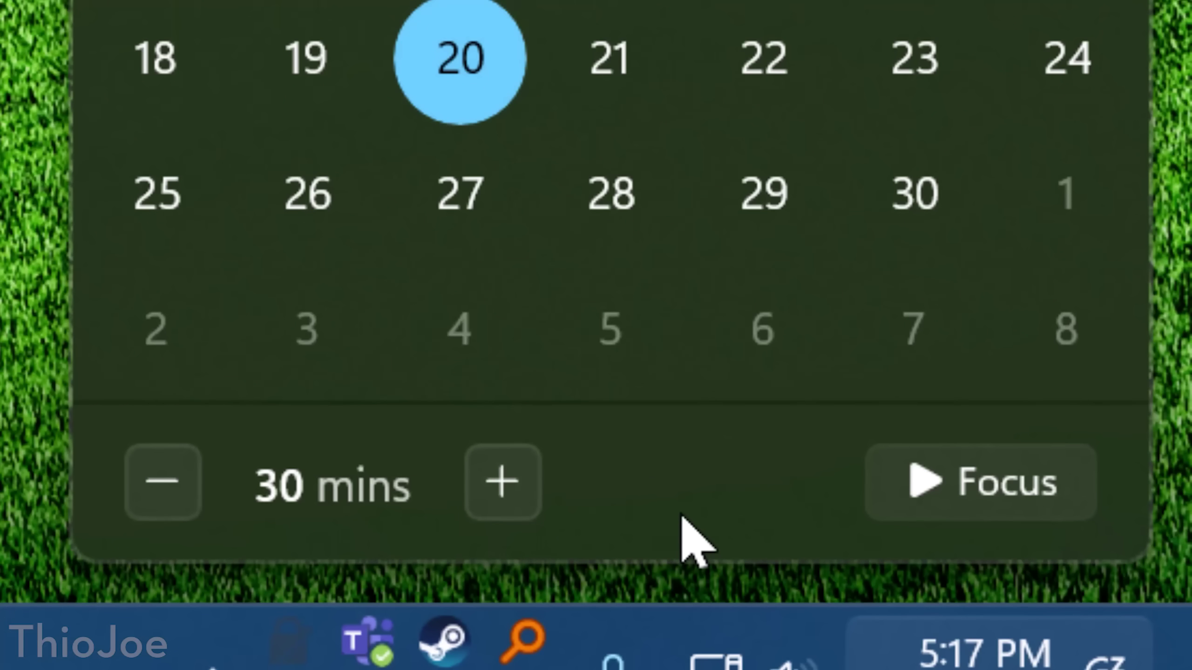
click(525, 509)
click(186, 501)
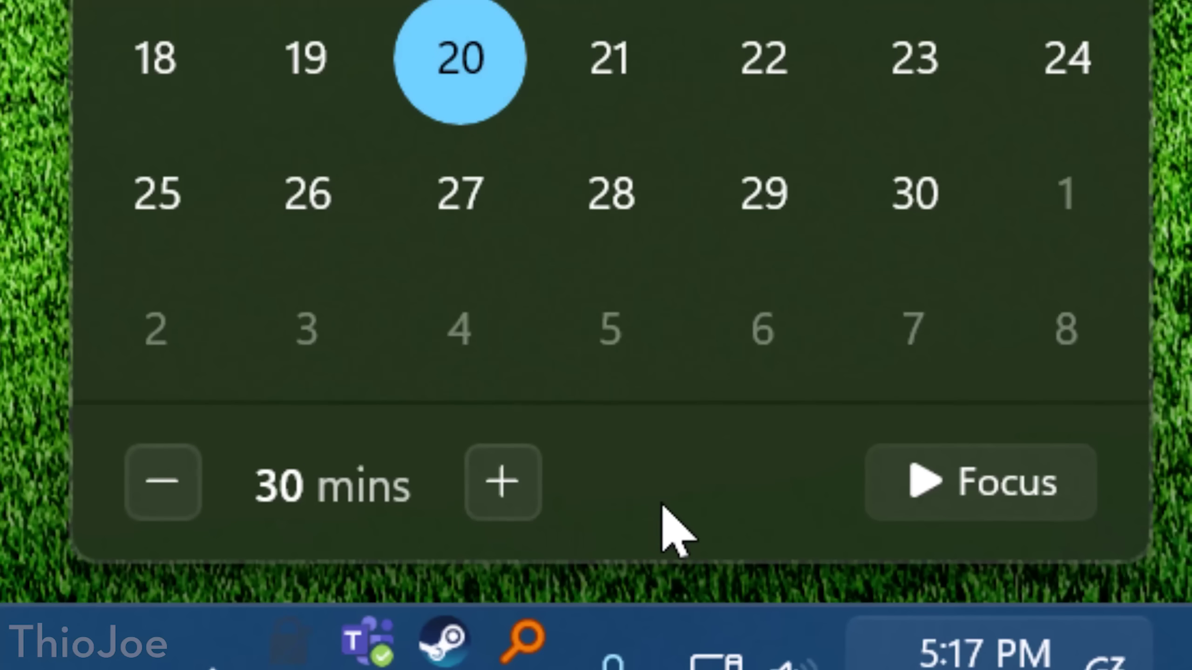
click(957, 493)
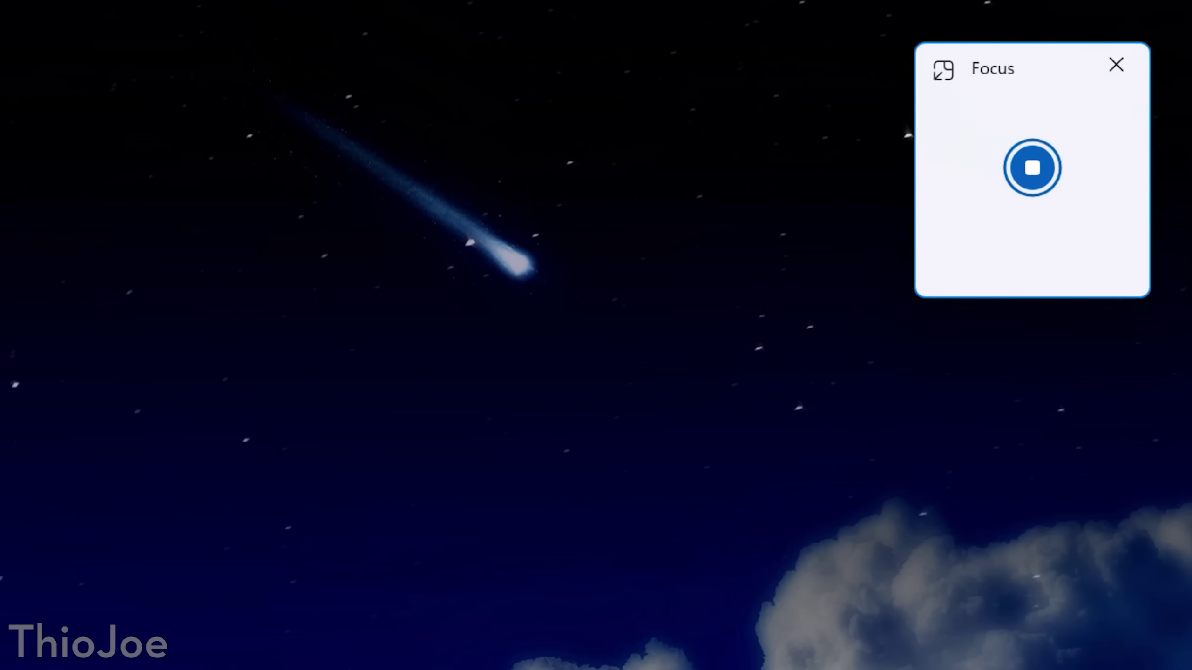
Stop and restart the focus session, then enlarge the Focus window.
click(1035, 177)
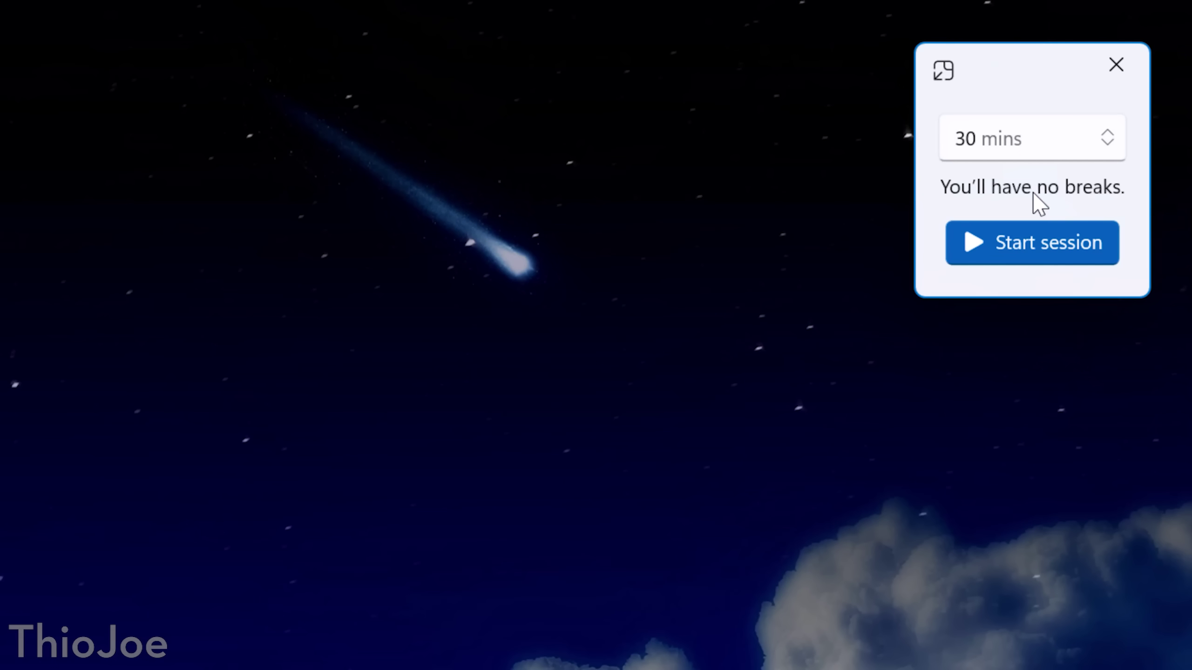
click(1013, 257)
drag(922, 298, 857, 358)
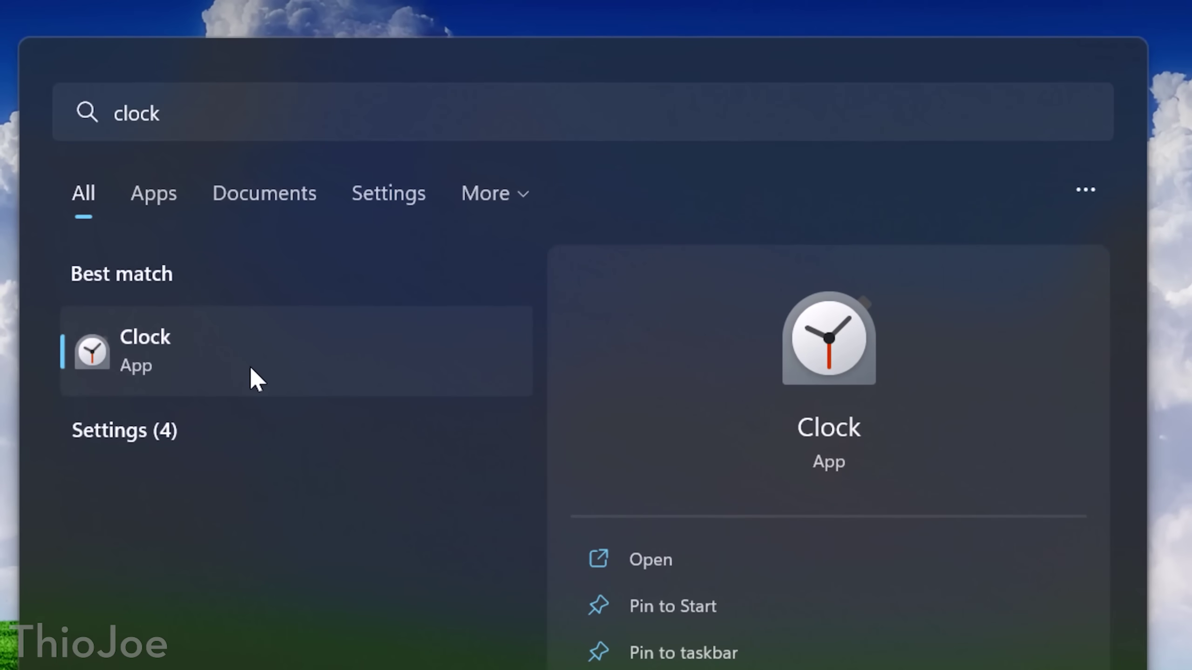
Open the Clock app and raise its focus session to 45 minutes.
click(251, 369)
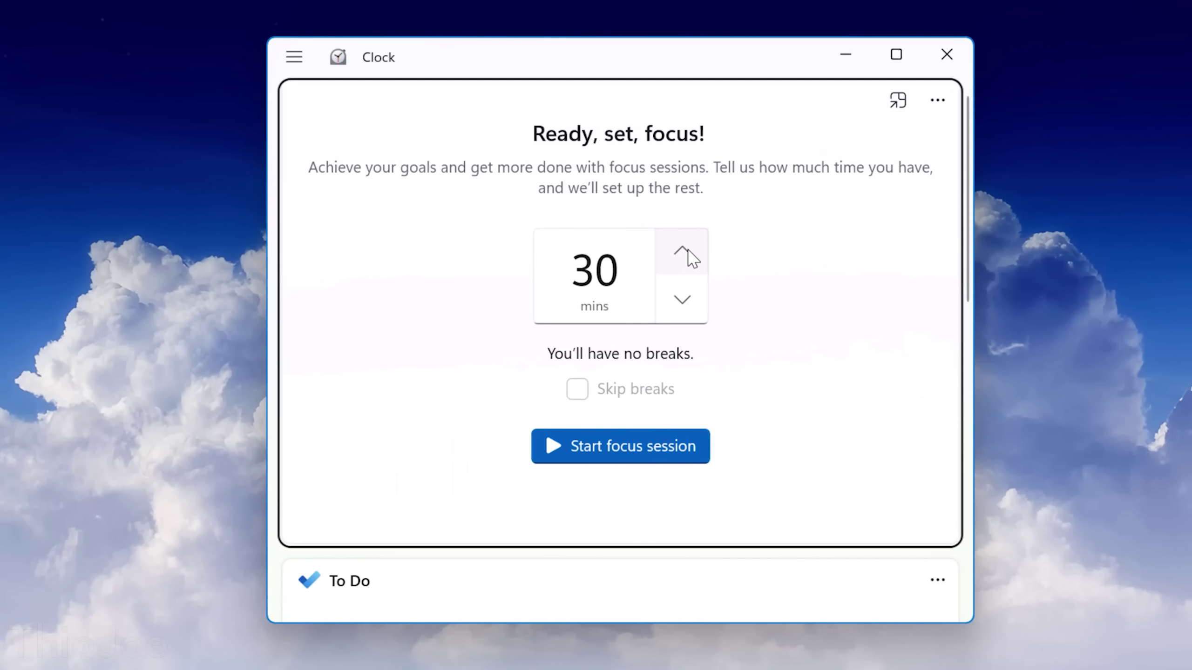
click(689, 250)
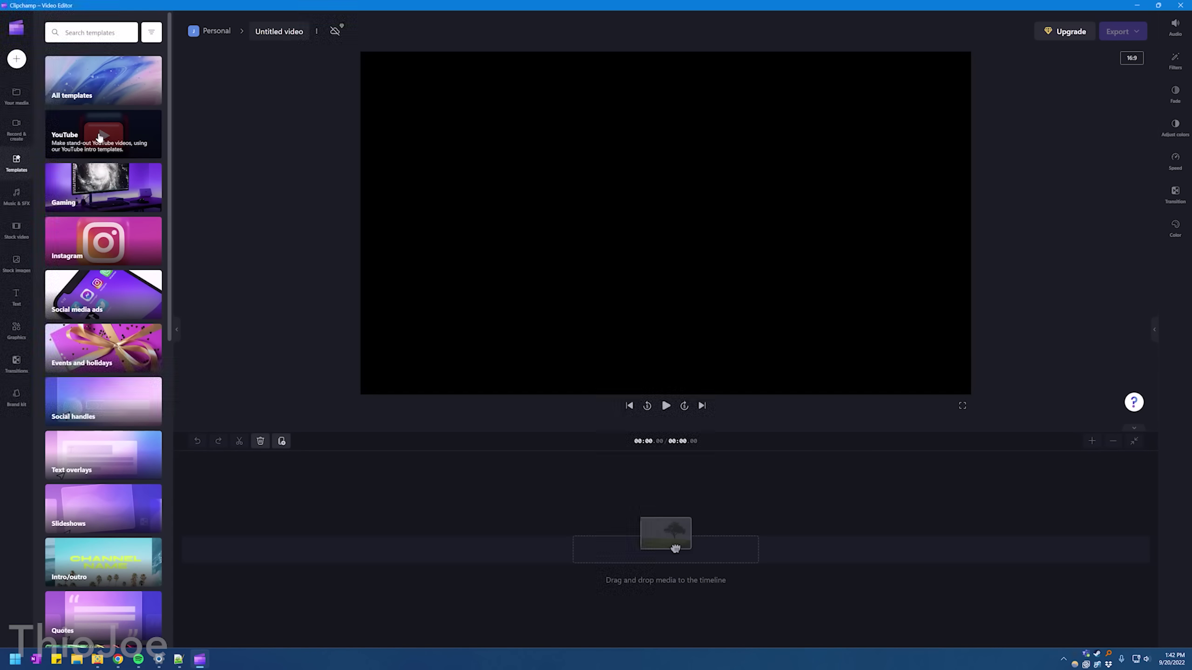
Replace the Spectrum Simulator clip with Welding.mov on the timeline and show the video filters.
click(17, 94)
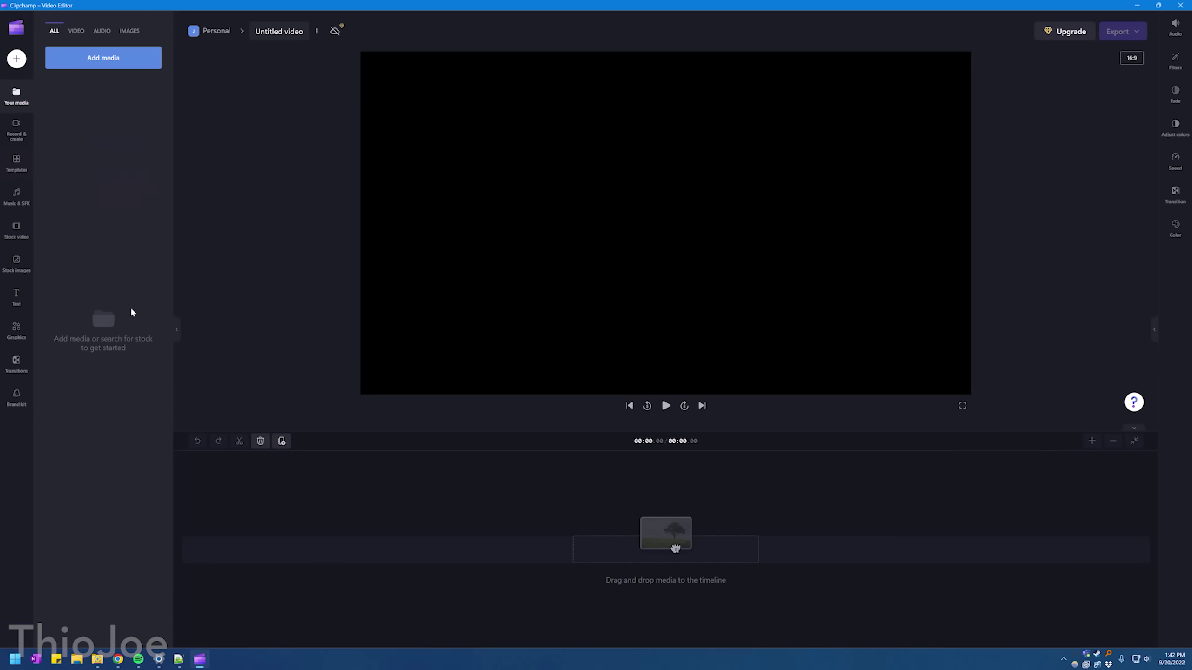
mouse_move(72, 127)
mouse_down()
mouse_move(197, 450)
mouse_move(187, 547)
mouse_up()
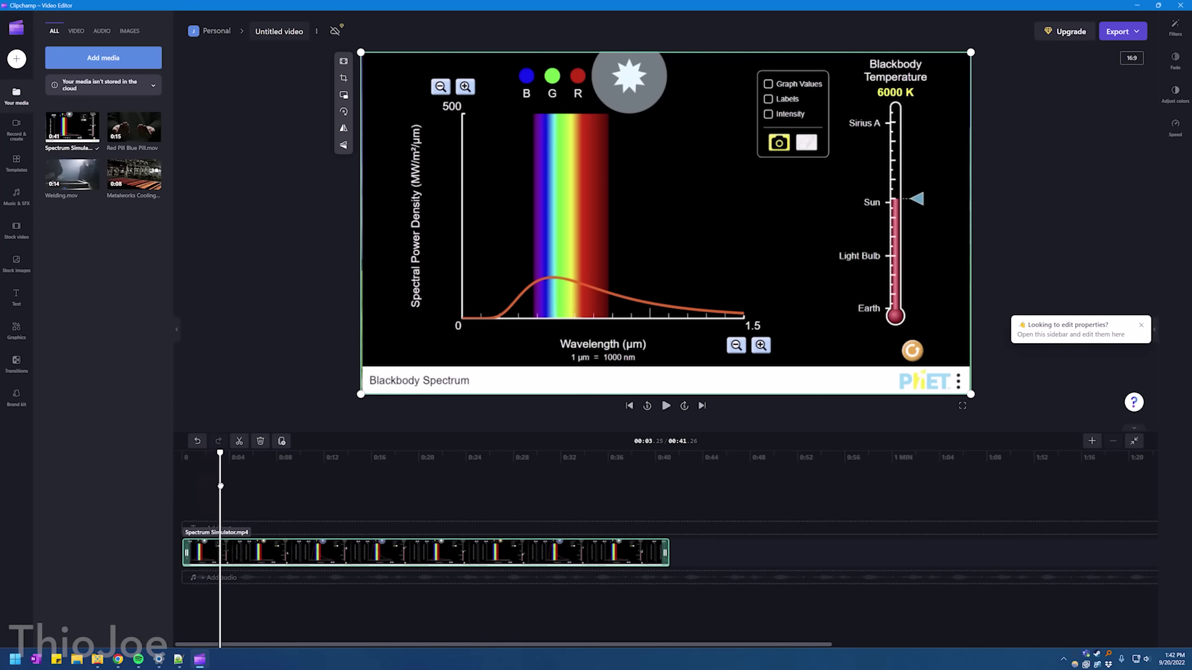
key(ctrl+z)
drag(71, 174, 188, 547)
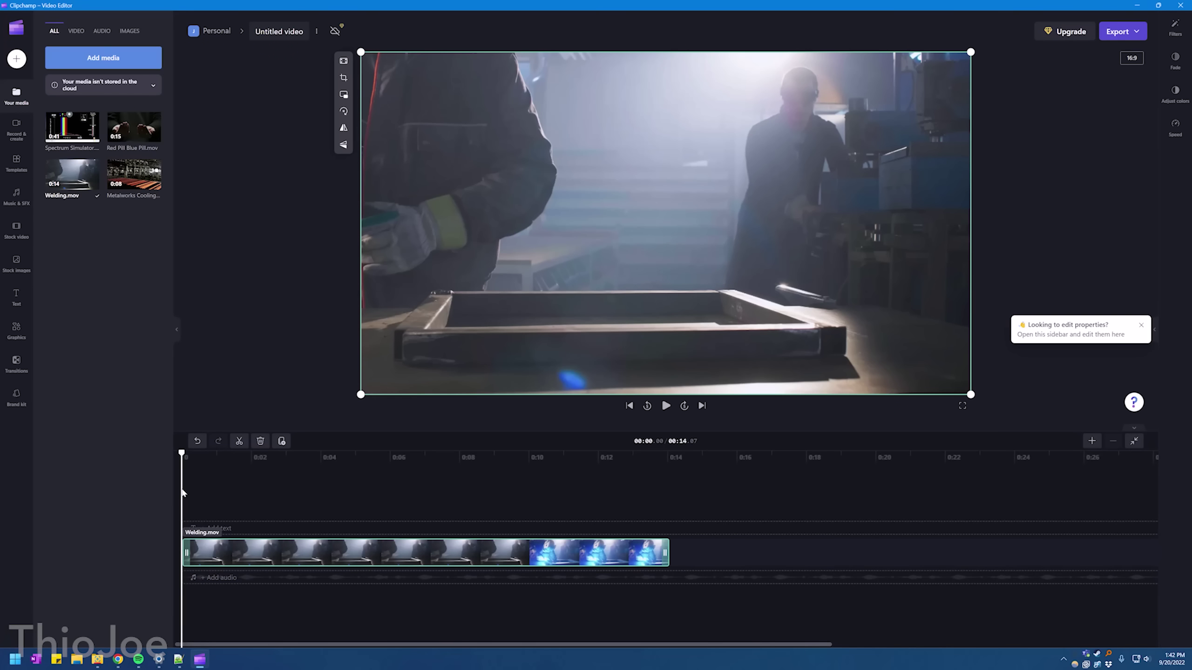
drag(186, 490, 285, 496)
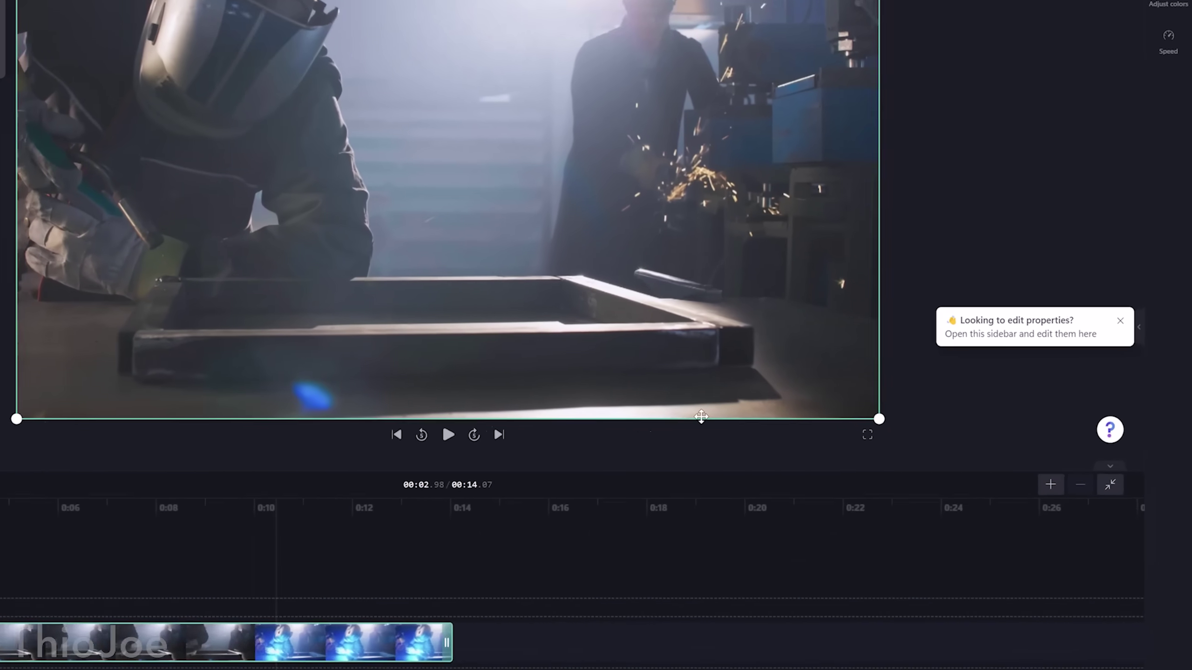
click(1175, 27)
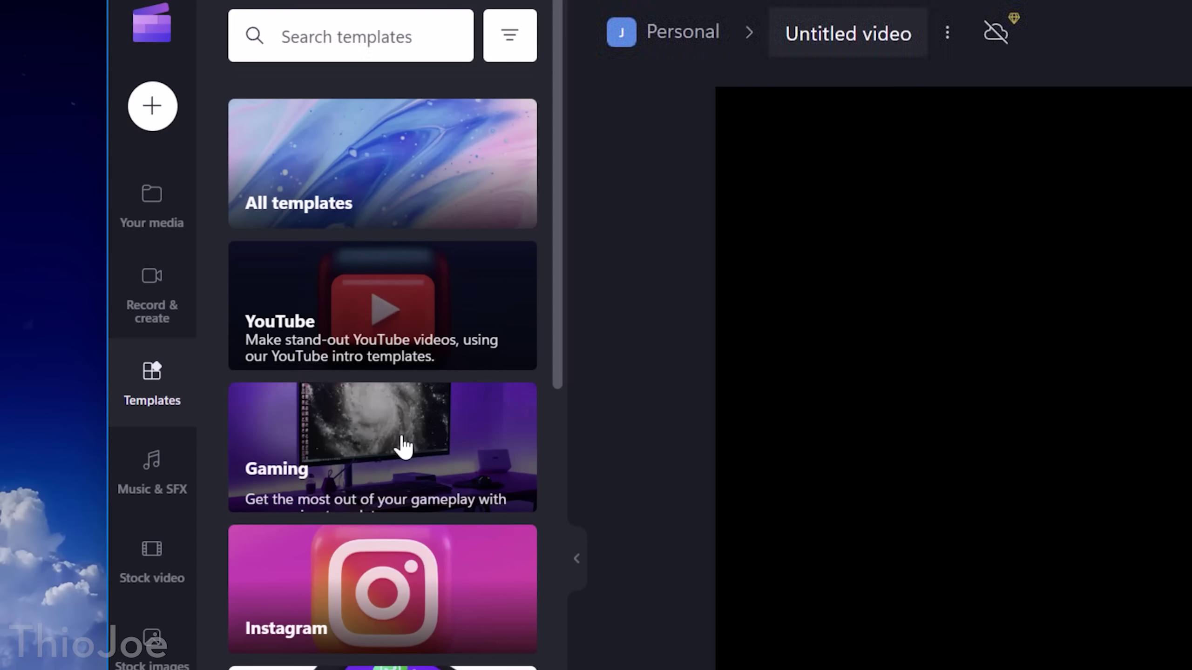
Add the Geometric YouTube gaming intro template from the YouTube templates.
click(378, 326)
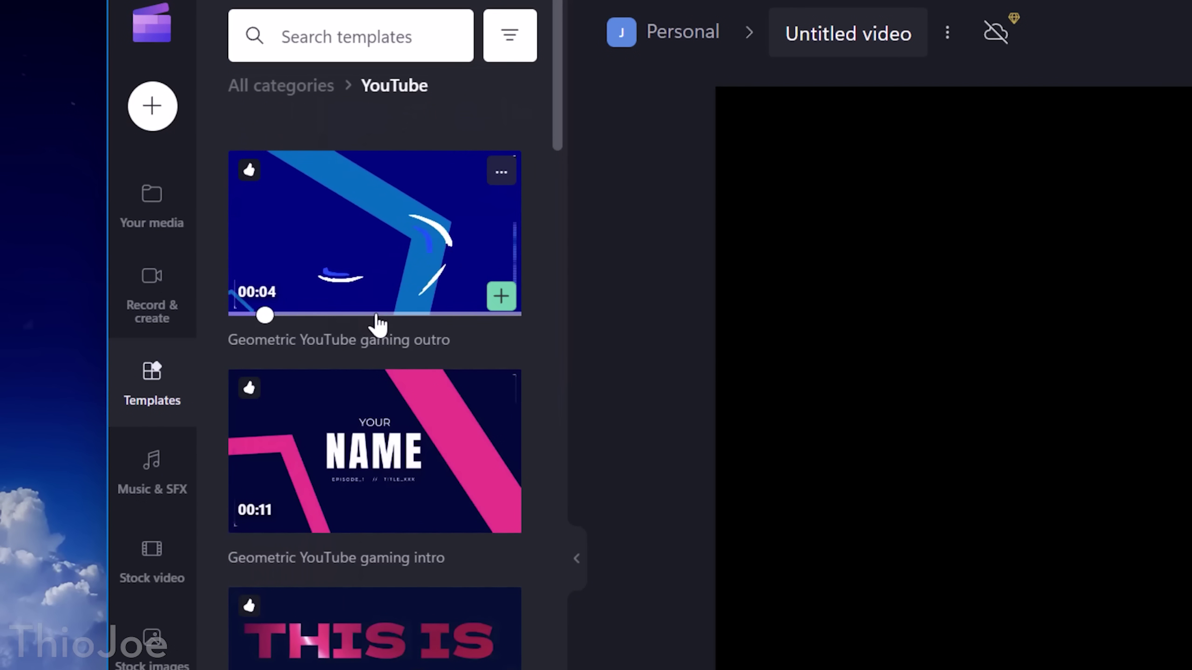
click(500, 514)
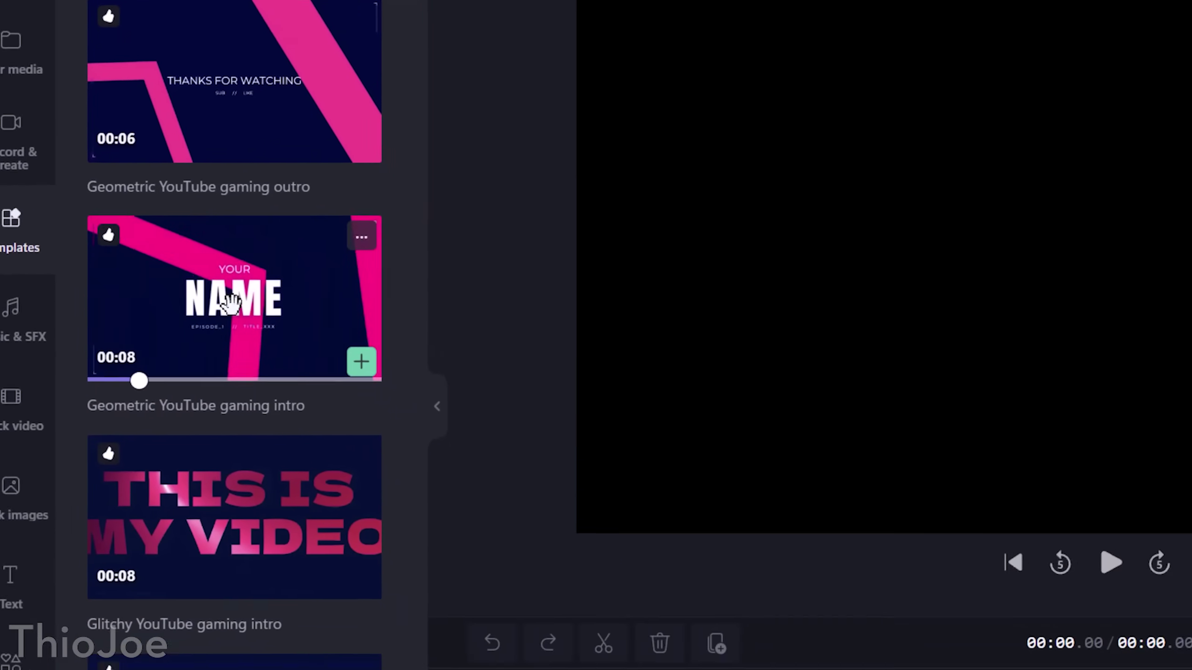
scroll(373, 376, down, 5)
scroll(372, 376, down, 5)
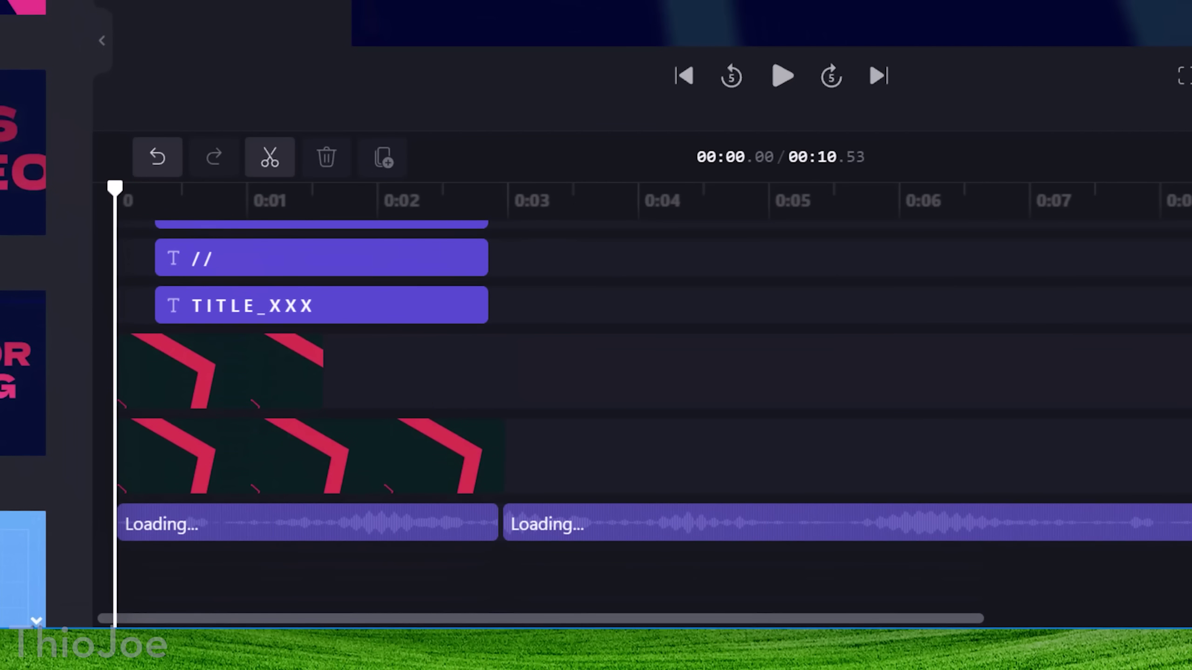
Scrub to about 1.5 seconds and select the red chevron graphic and YOUR text clips.
drag(115, 188, 300, 212)
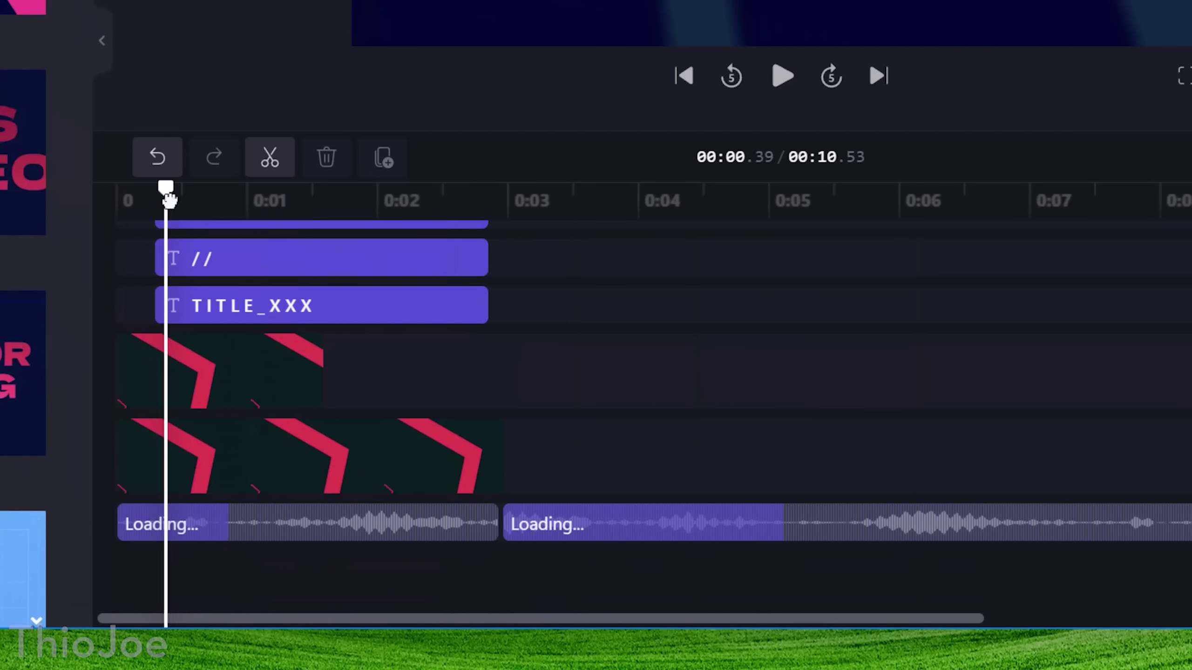
click(267, 381)
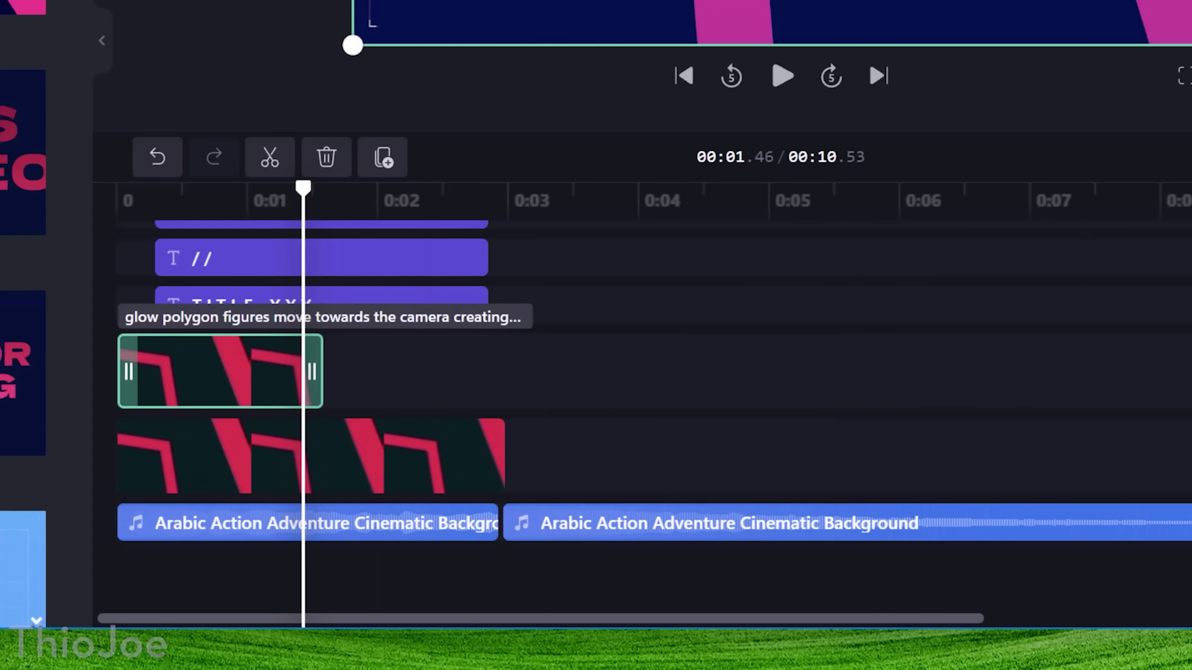
scroll(562, 375, up, 5)
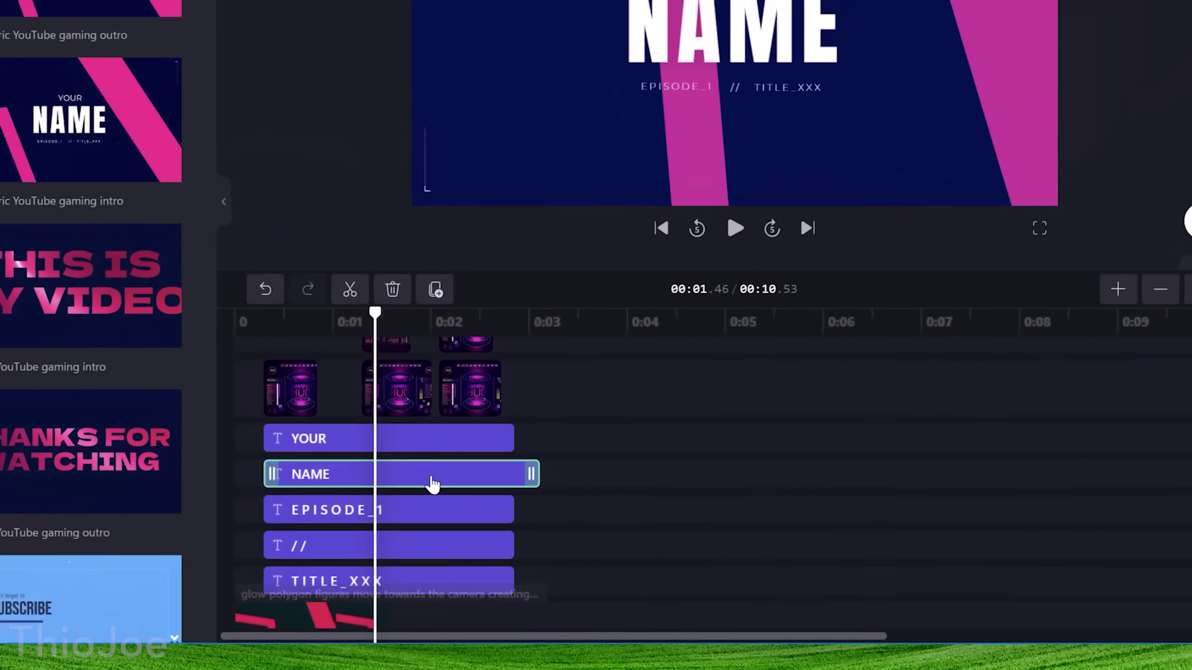
click(479, 516)
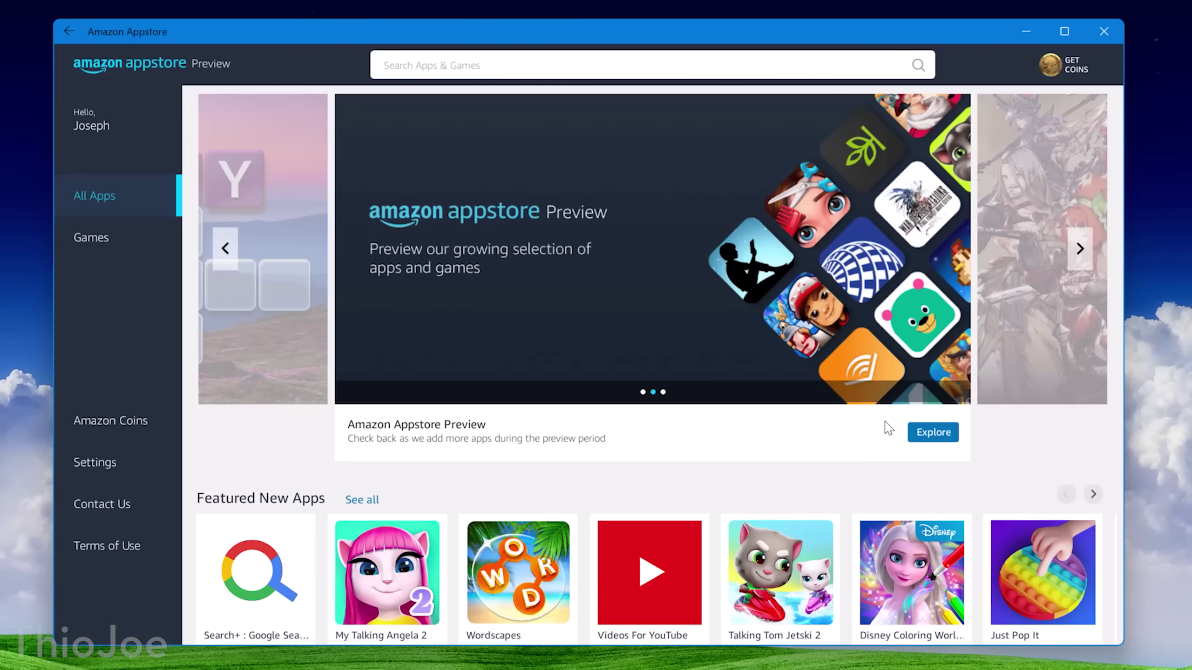
click(933, 433)
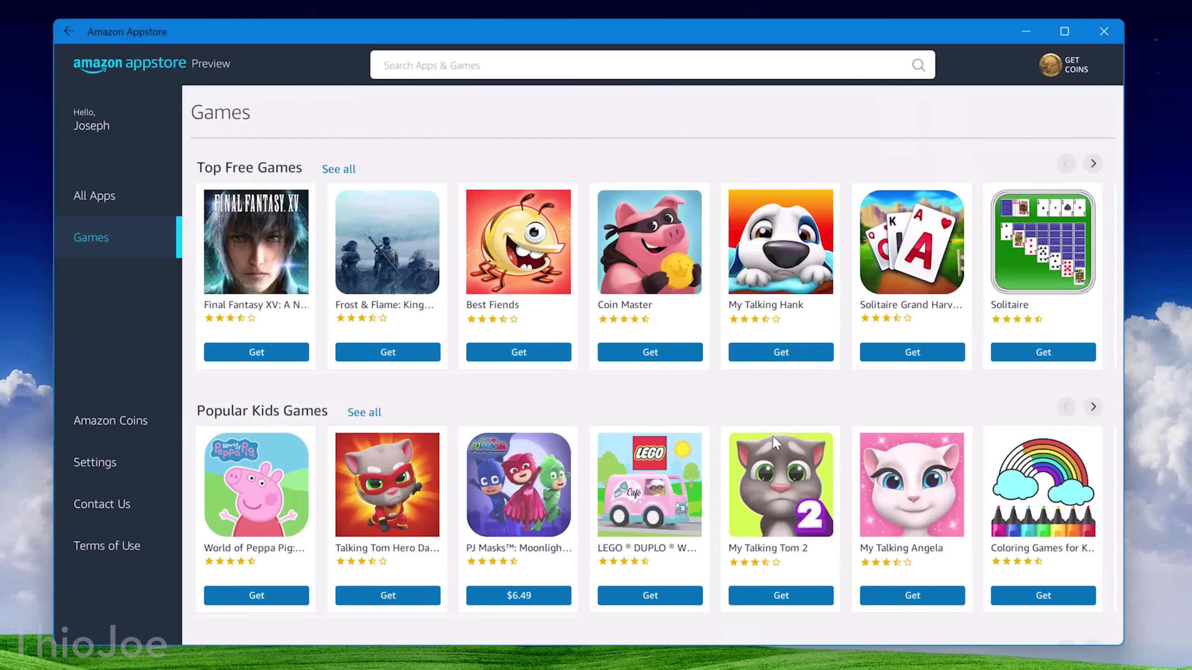
scroll(534, 386, down, 2)
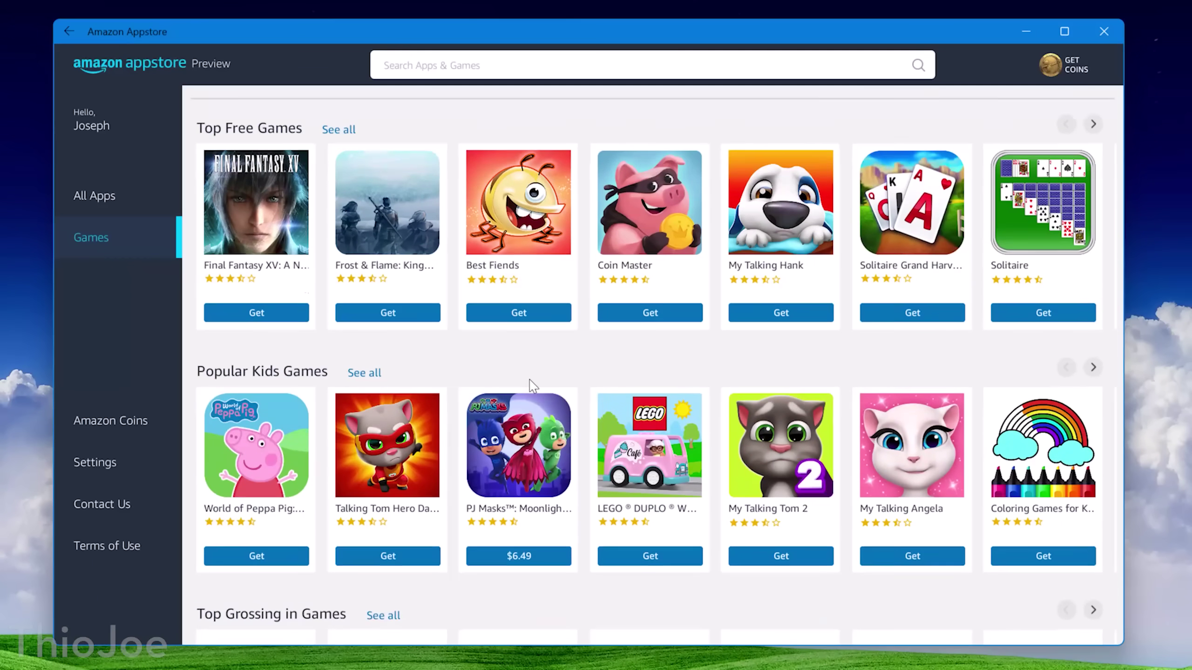
scroll(492, 393, down, 6)
scroll(452, 400, down, 2)
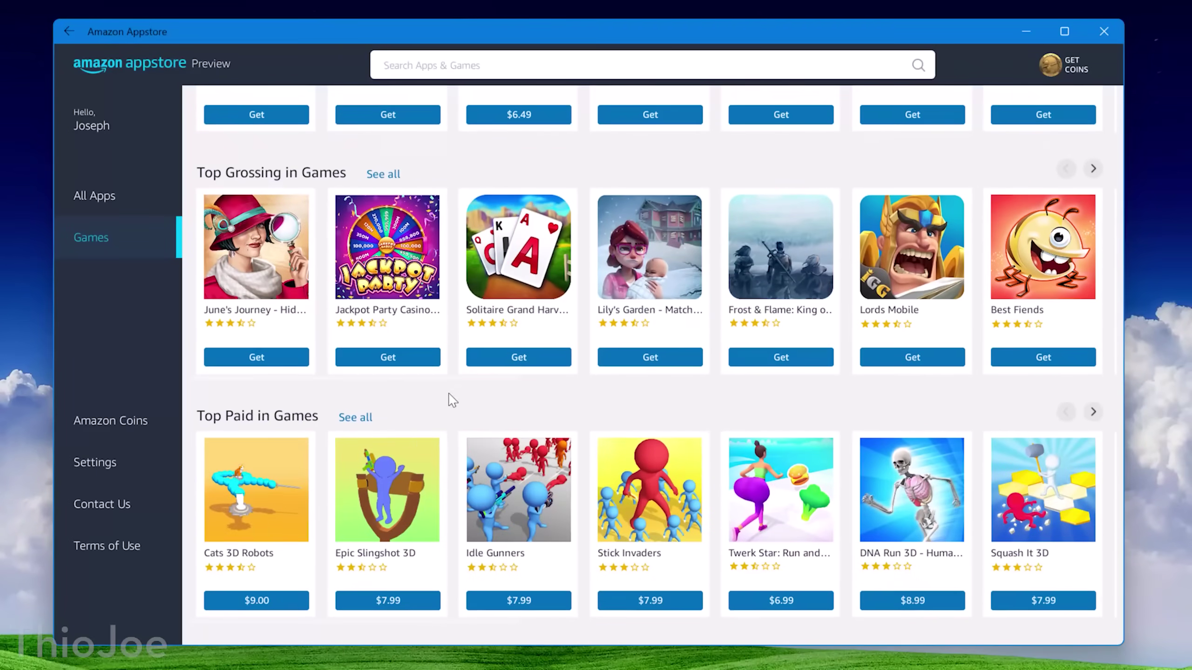
click(136, 194)
scroll(607, 425, down, 3)
scroll(563, 432, down, 1)
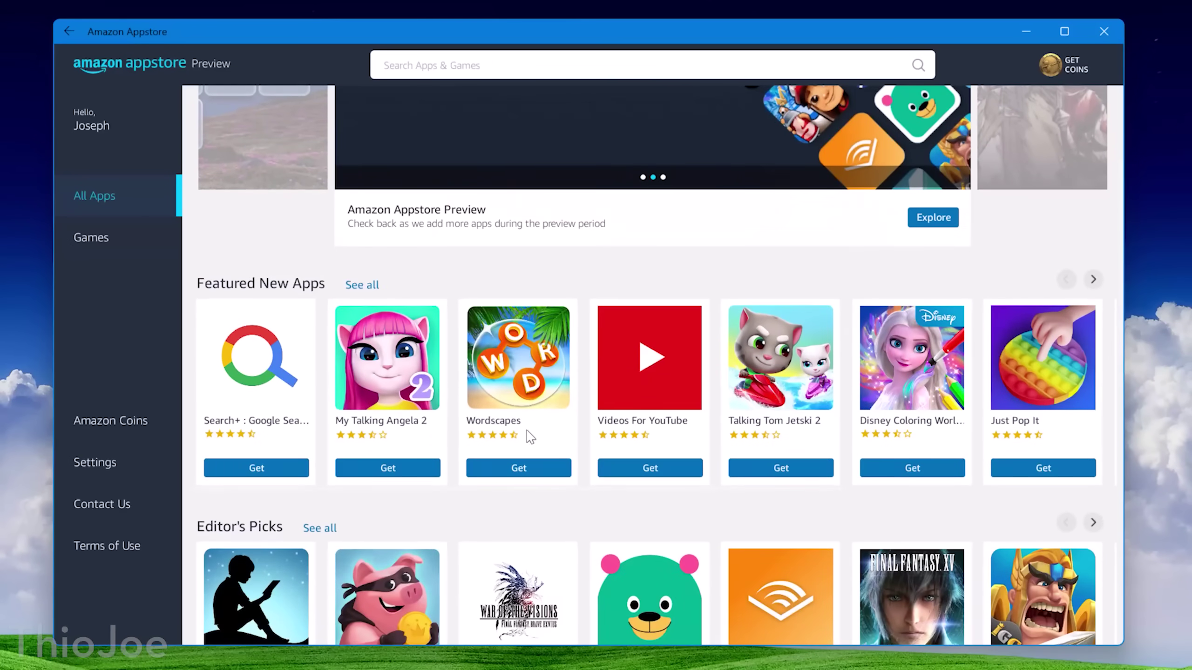
scroll(319, 387, down, 1)
scroll(379, 385, down, 4)
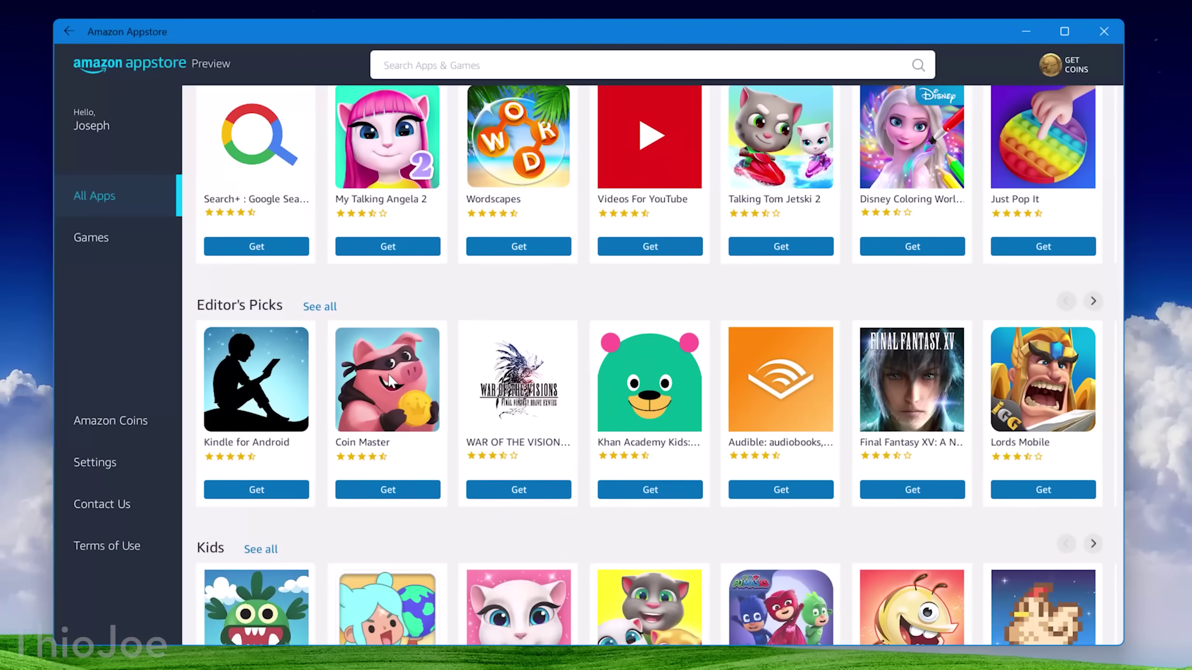
scroll(456, 385, down, 5)
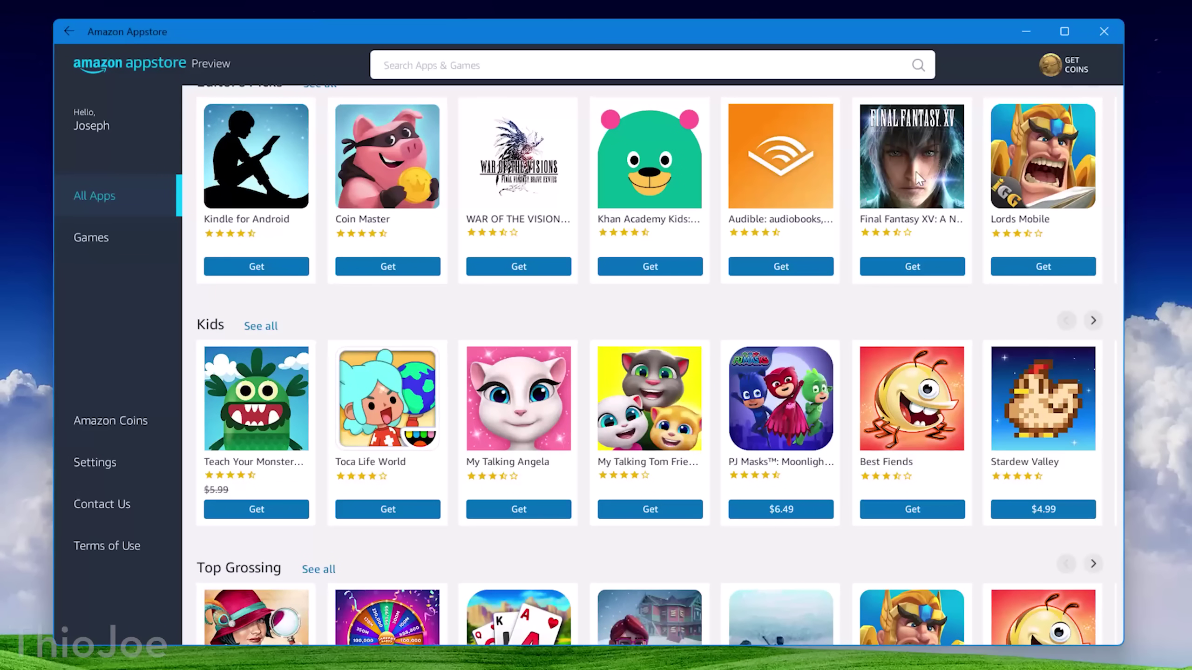
click(800, 169)
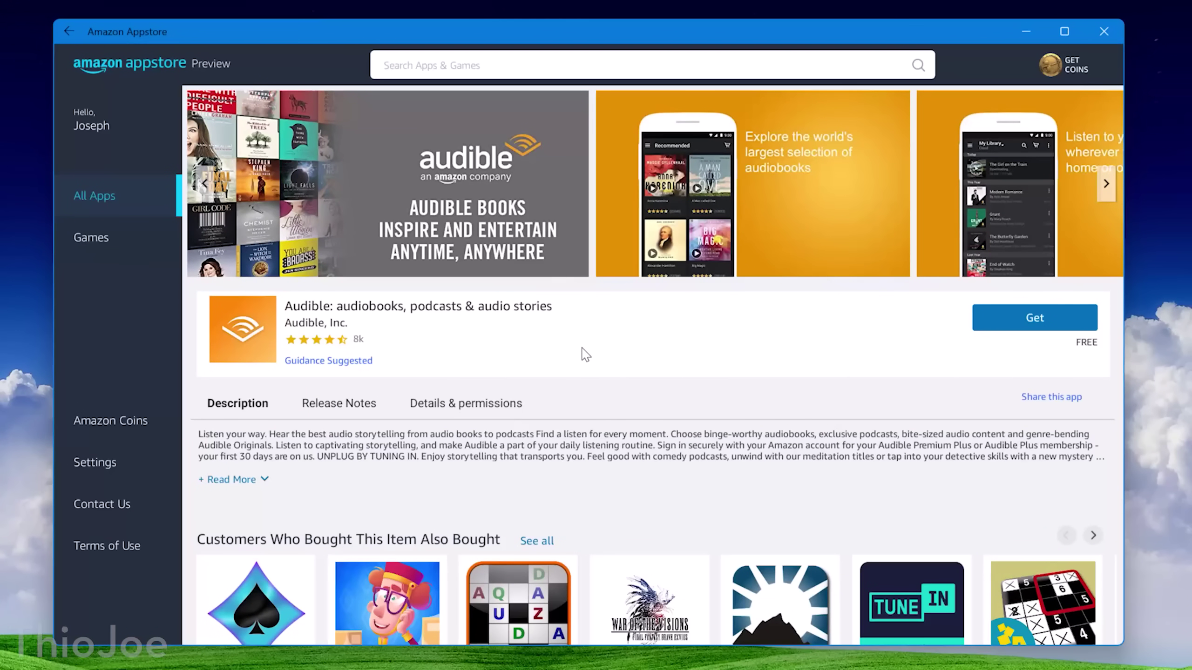
click(66, 33)
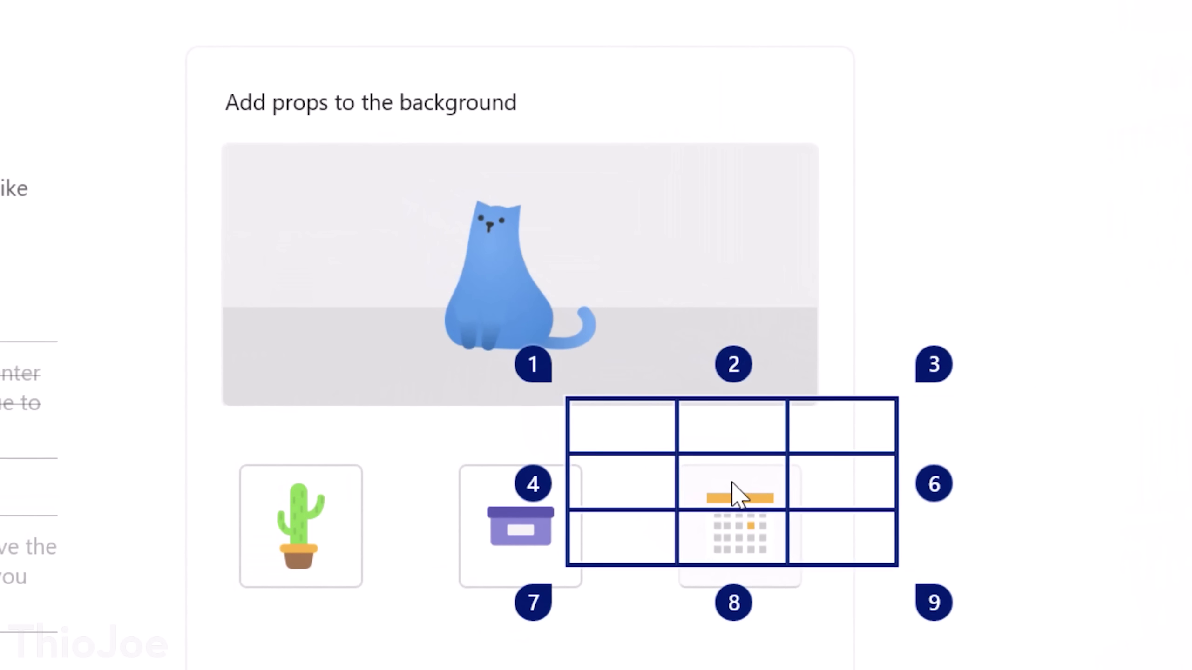
Place the calendar prop in the tutorial scene and dictate 'yes hello Good Day' into the textbox.
click(731, 482)
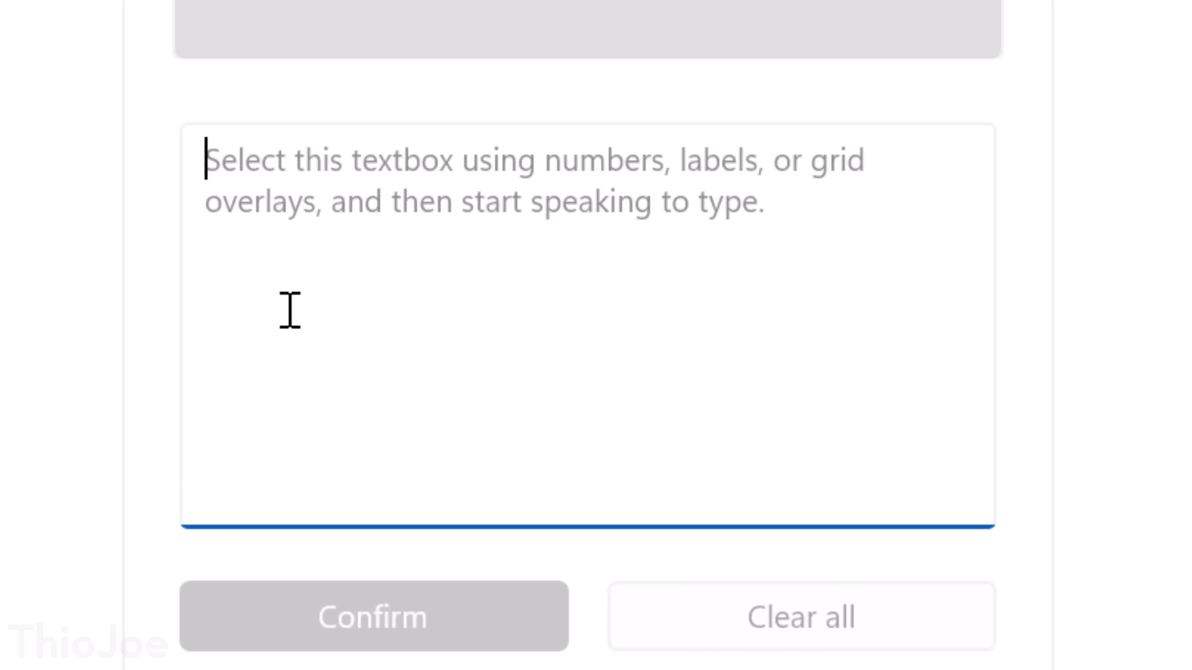
text(yes hello Good Day)
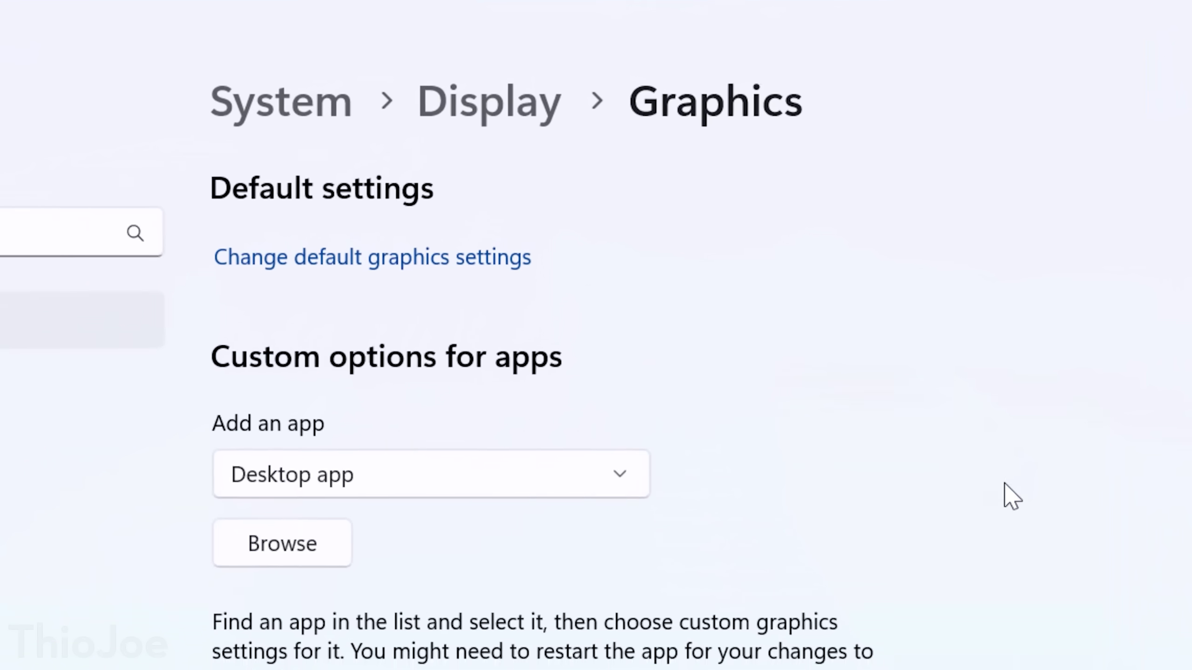
Go to the Default graphics settings page showing windowed-game optimizations and Auto HDR.
click(465, 300)
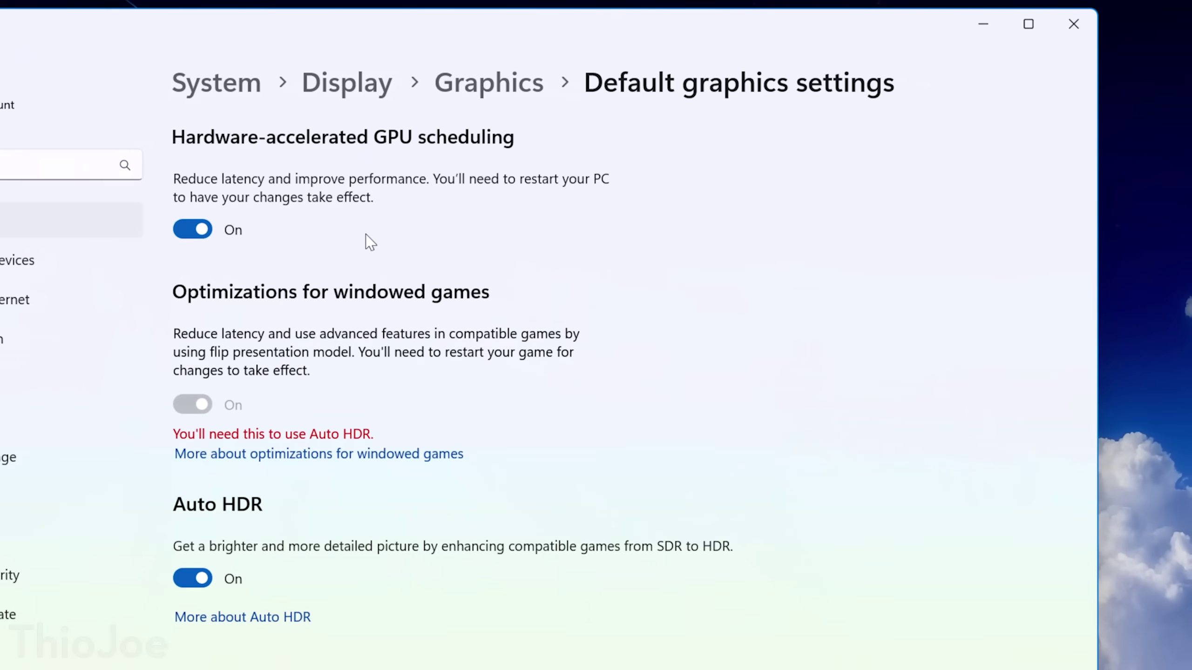